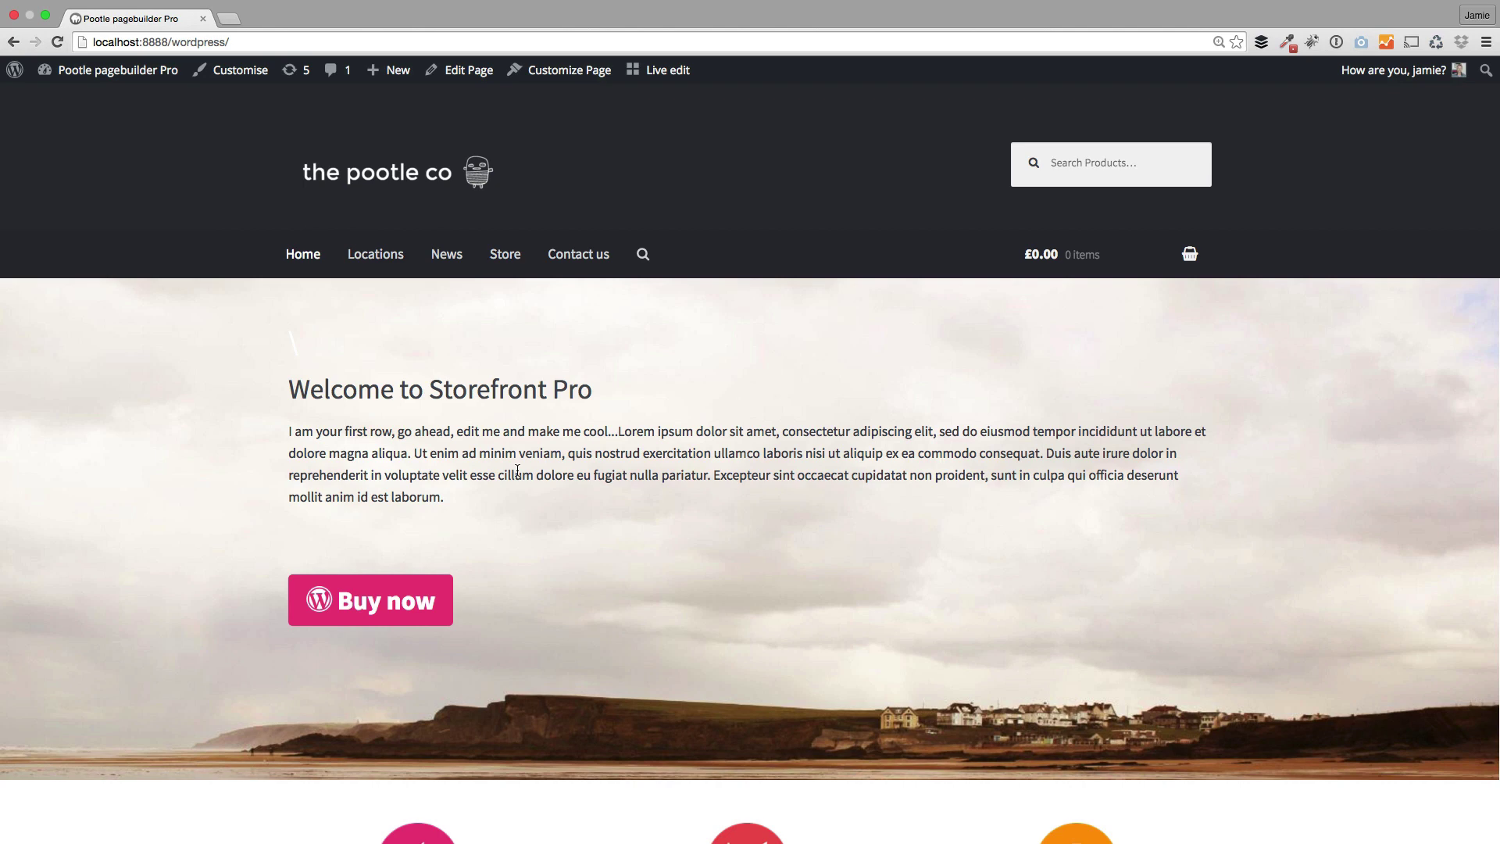
Under Header Elements, set Header Background Color to red, lightened to #dd5a5a
left_click(245, 69)
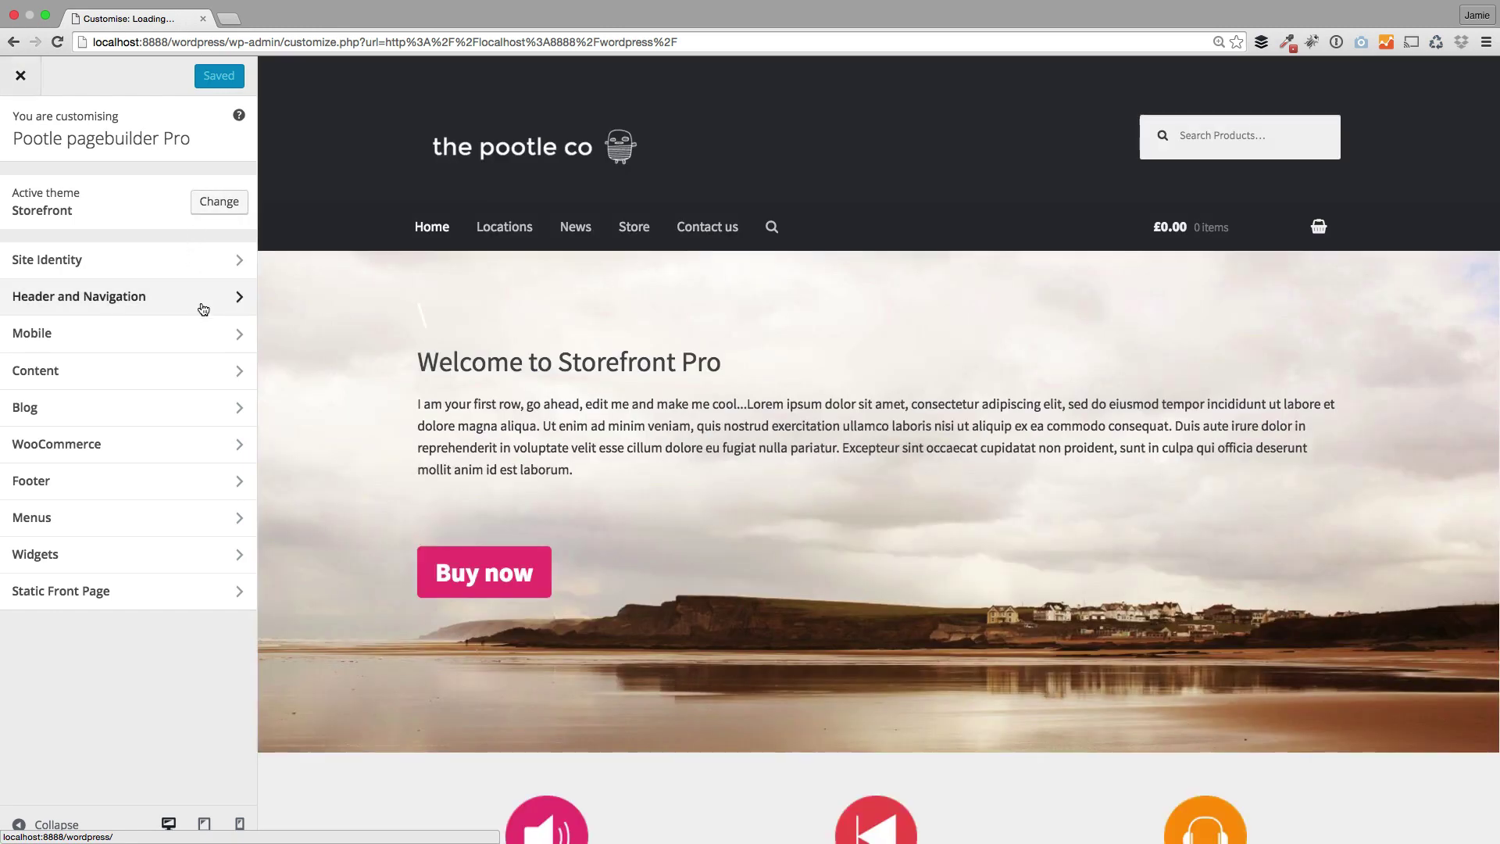
left_click(199, 295)
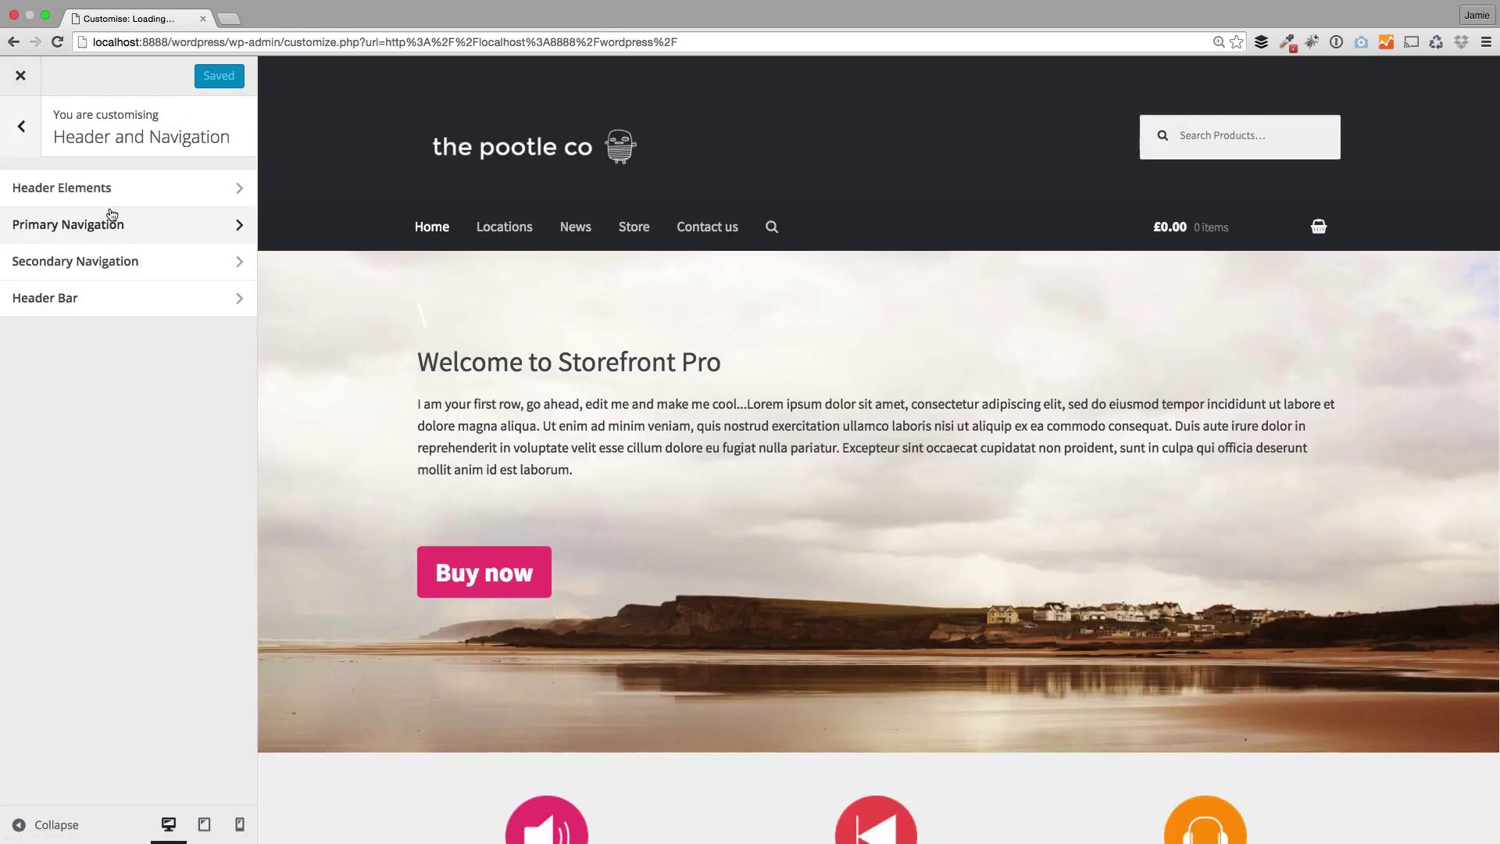
left_click(114, 193)
scroll(133, 468, "down", 3)
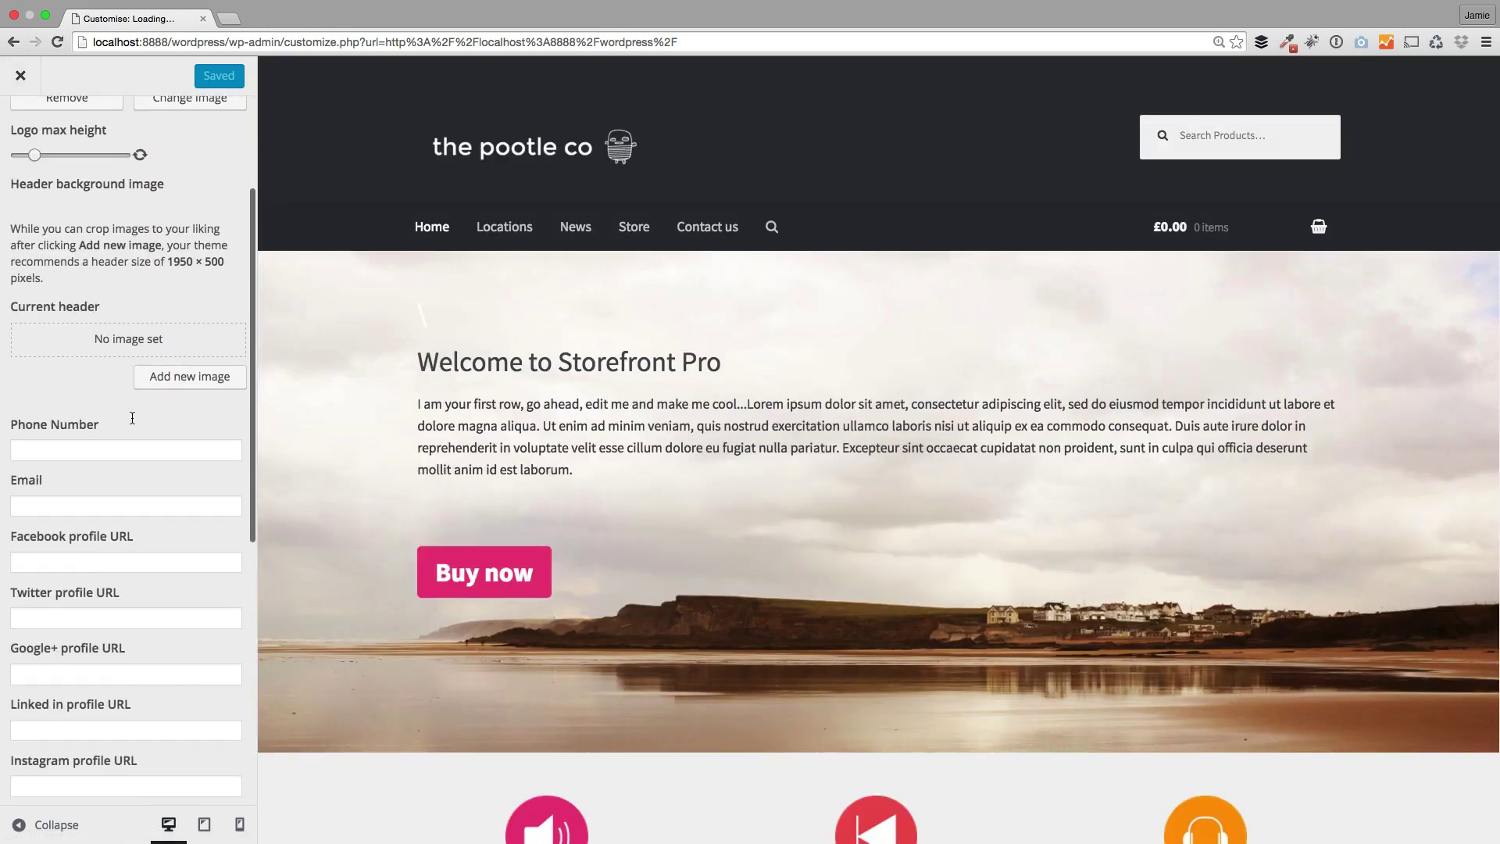
scroll(131, 547, "down", 2)
scroll(131, 622, "down", 5)
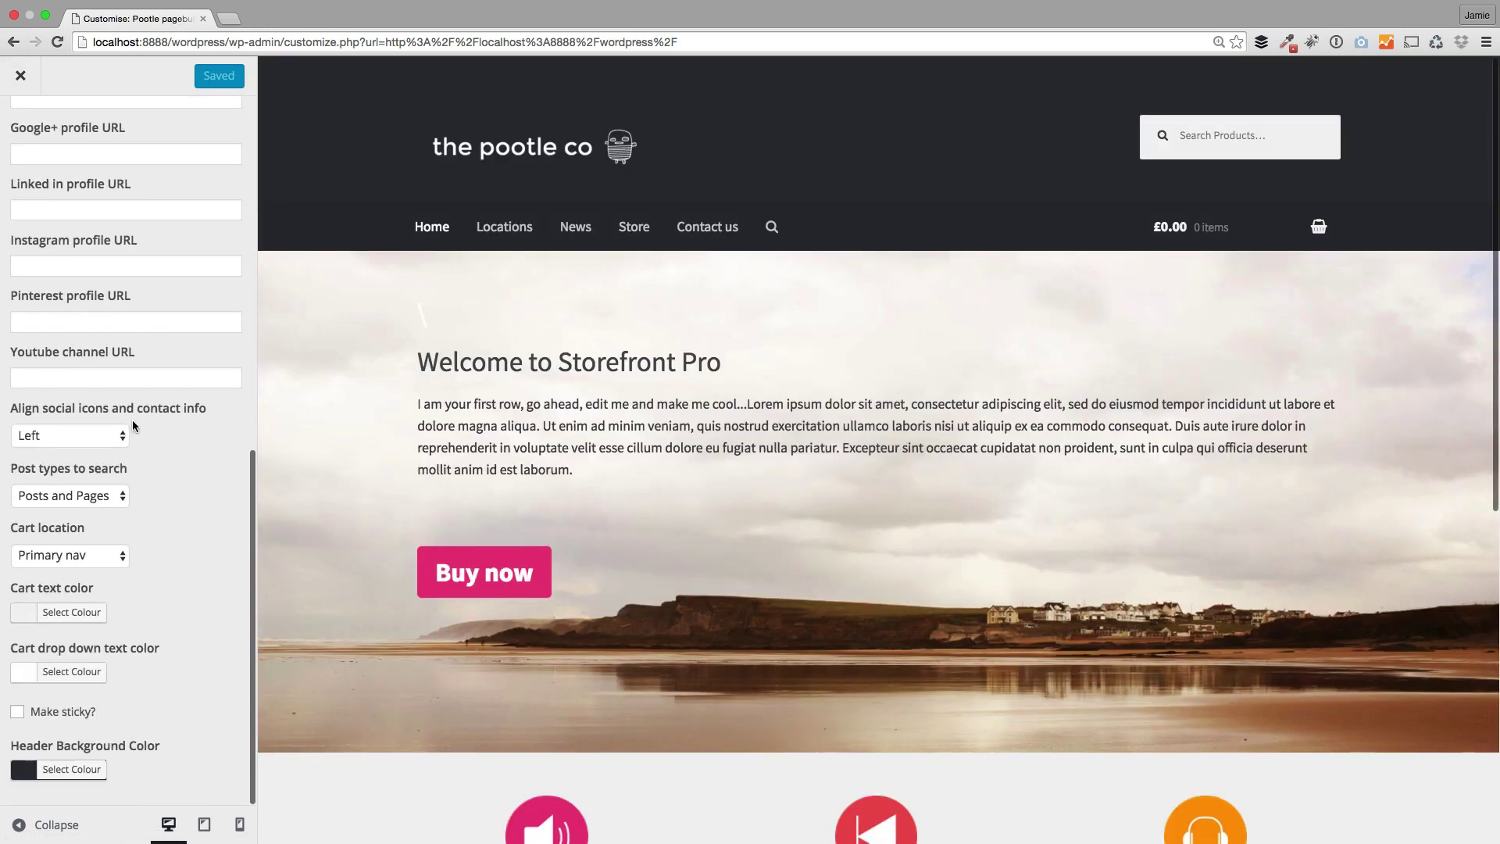
left_click(72, 769)
scroll(118, 726, "down", 5)
left_click(68, 768)
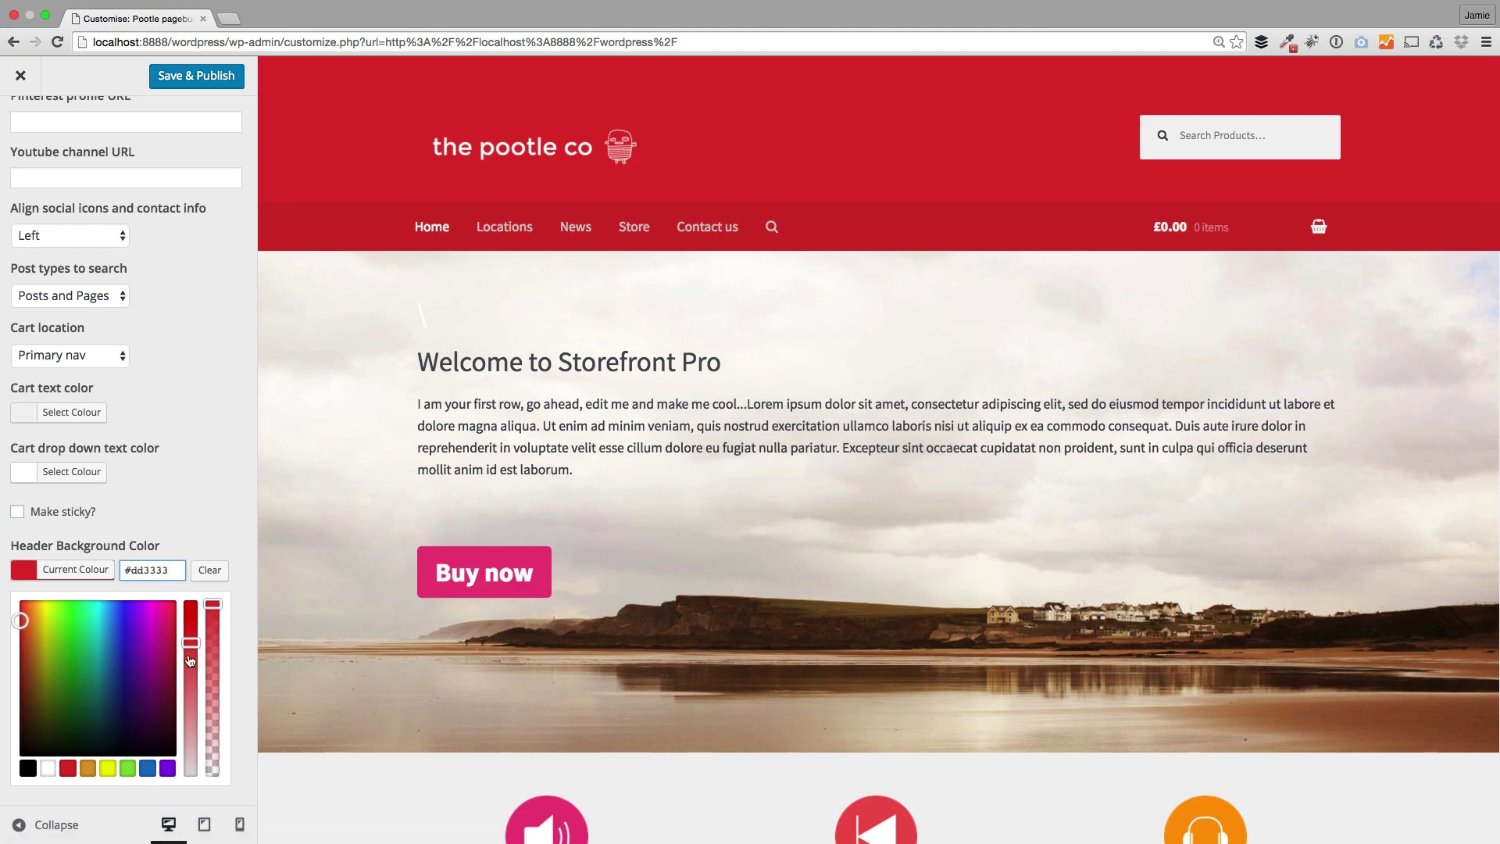
left_click_drag(191, 642, 192, 674)
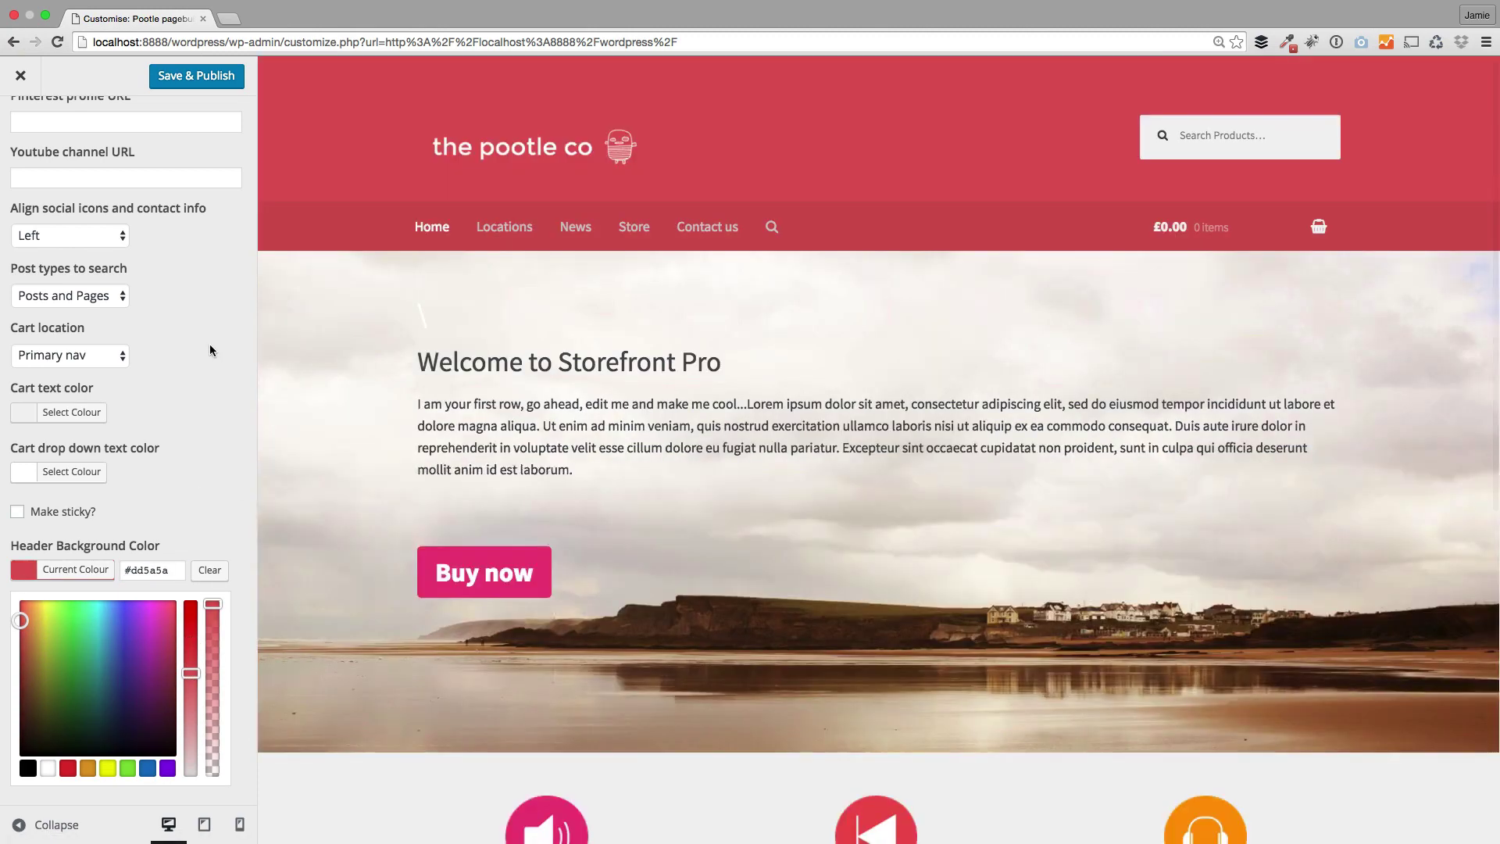
scroll(210, 350, "up", 8)
scroll(211, 351, "up", 5)
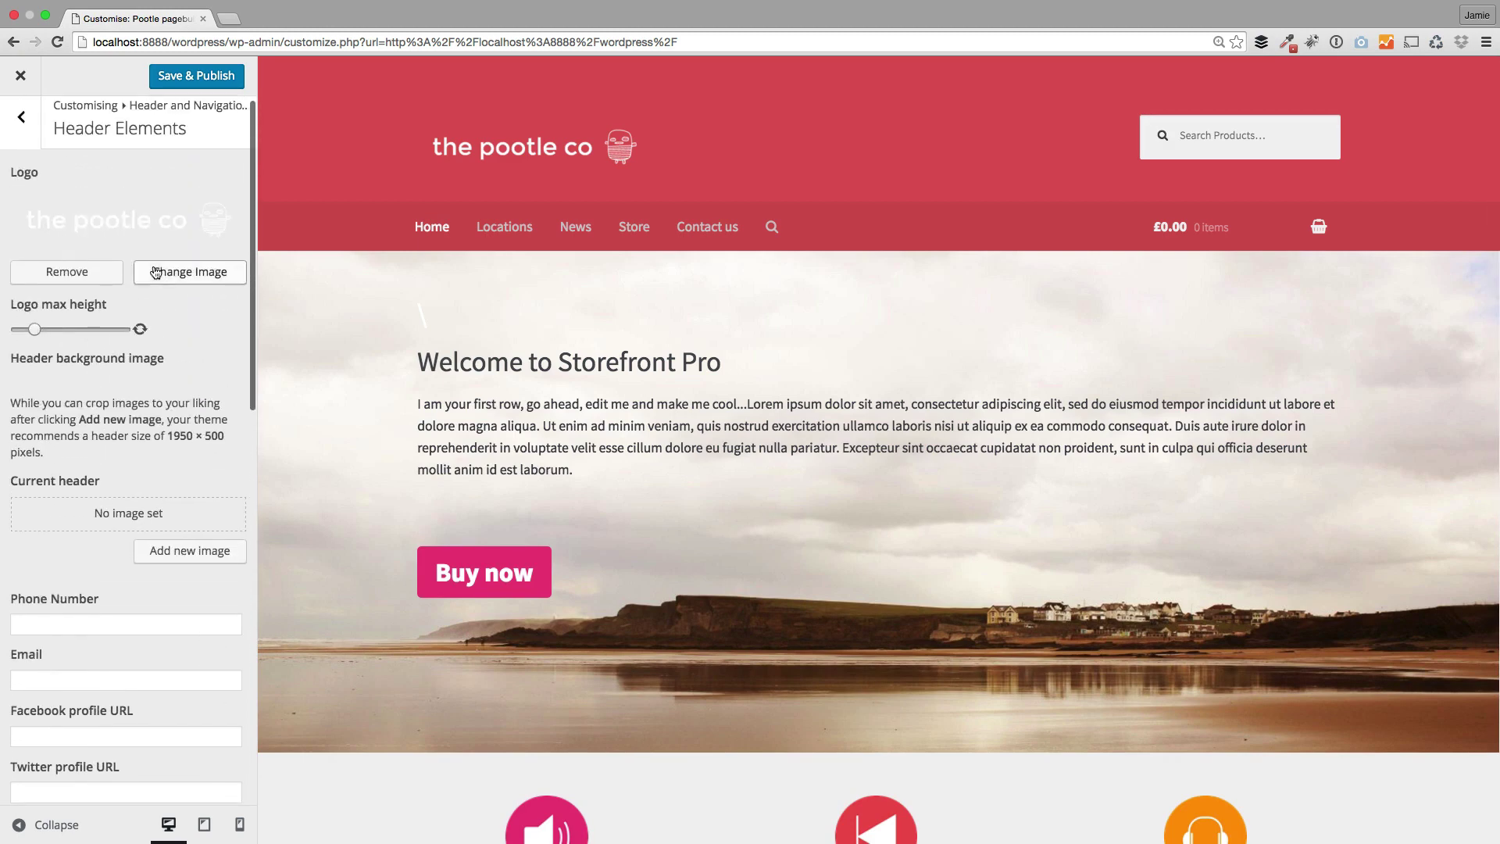
Set the Primary Navigation style to Centered, after briefly trying Align right
left_click(21, 125)
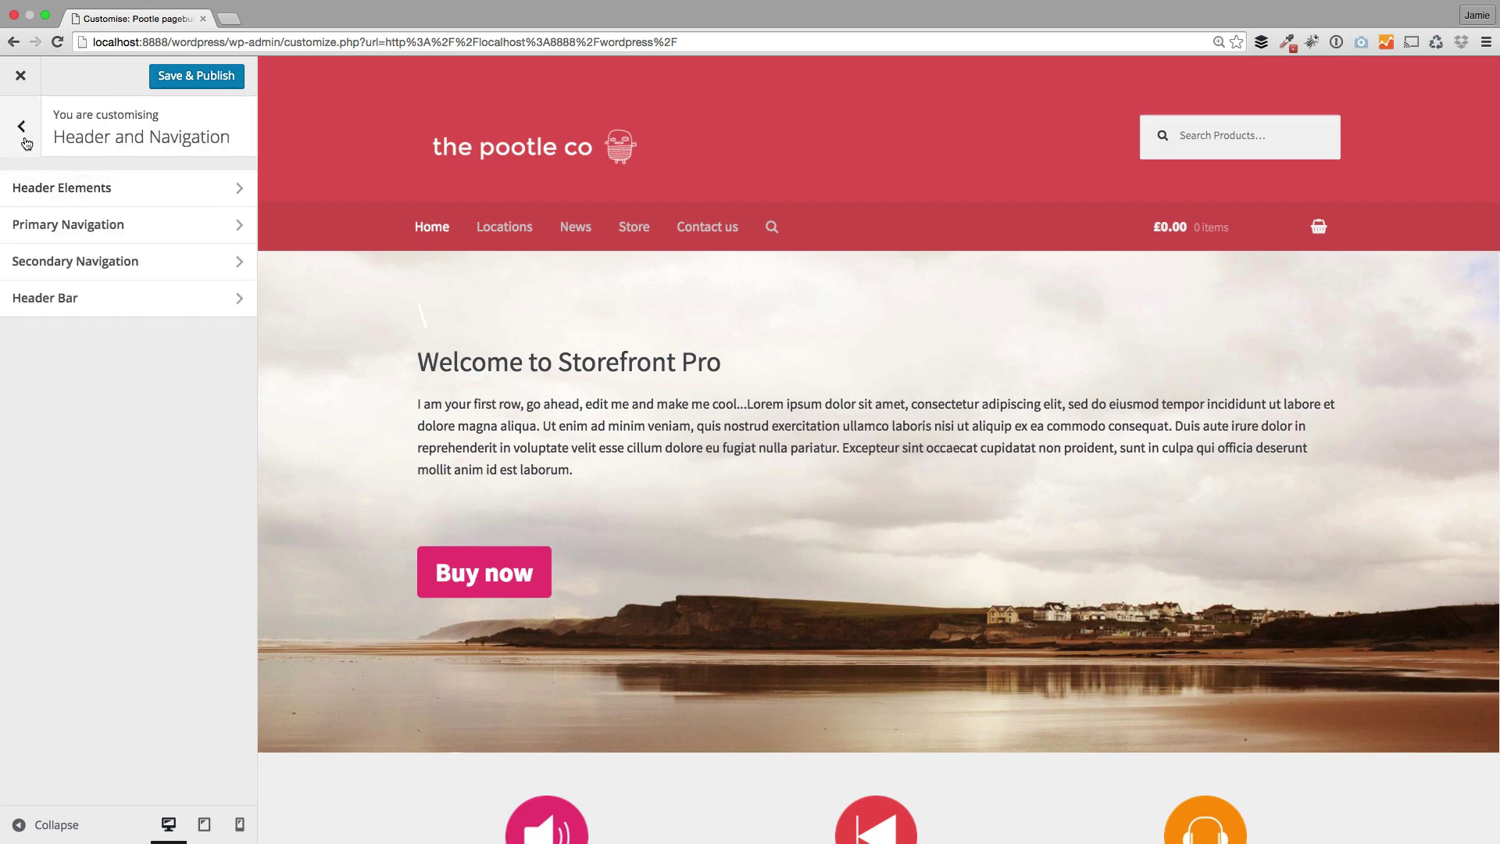
left_click(23, 137)
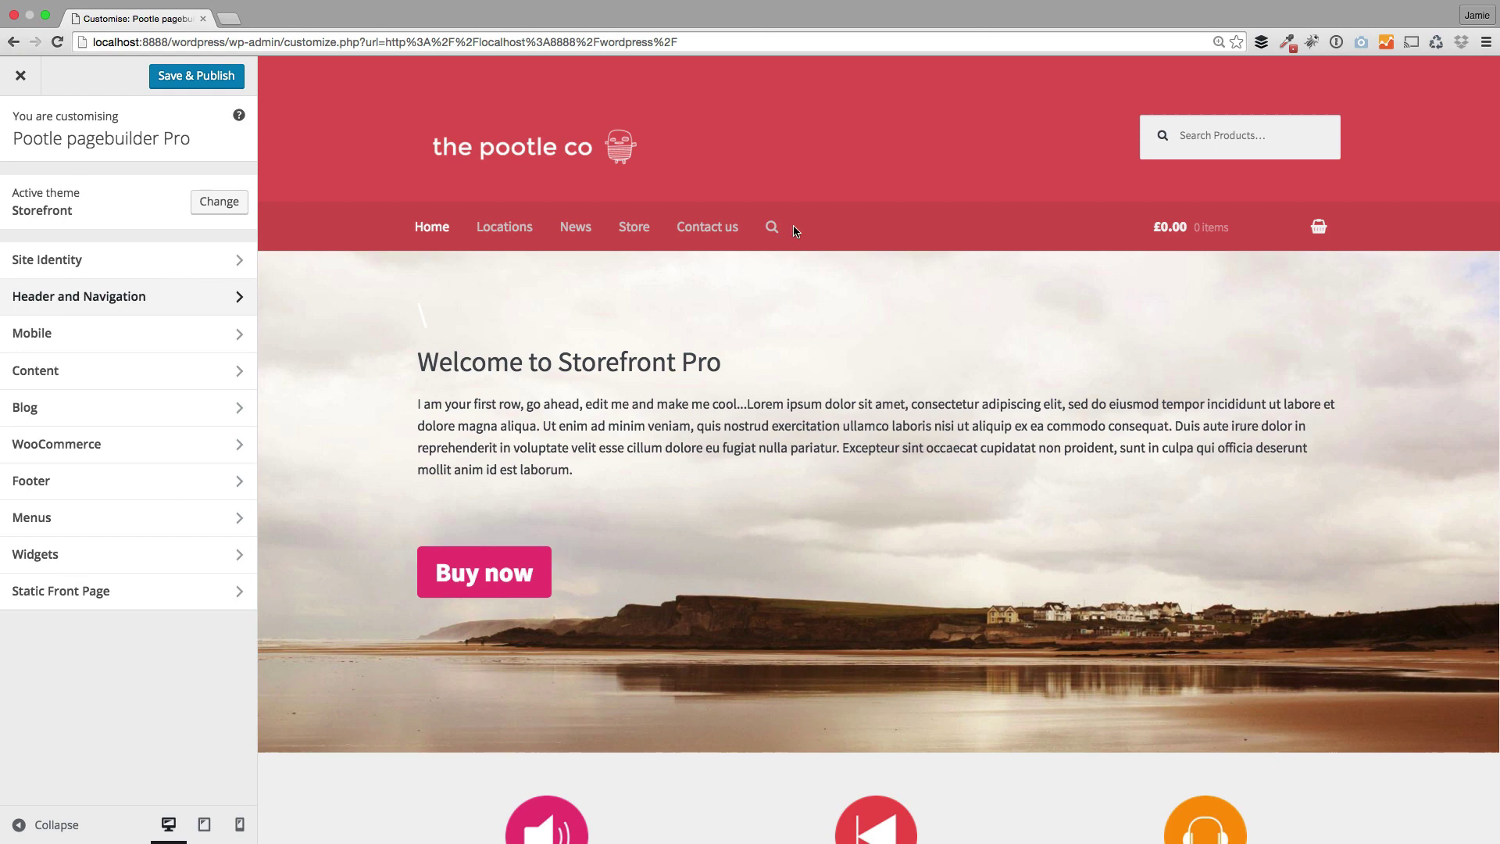
left_click(162, 298)
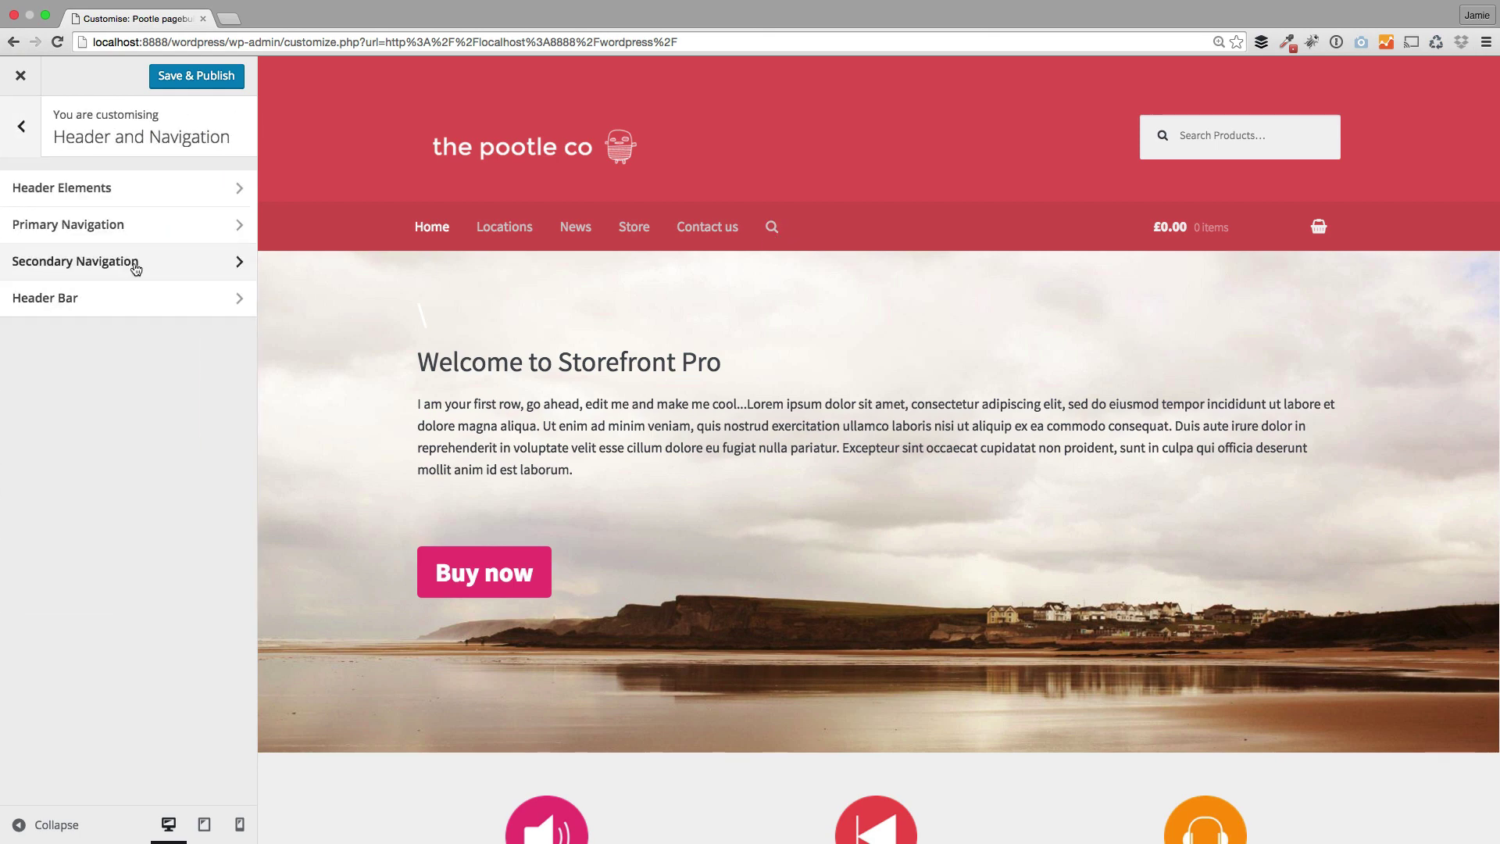
left_click(12, 137)
left_click(60, 305)
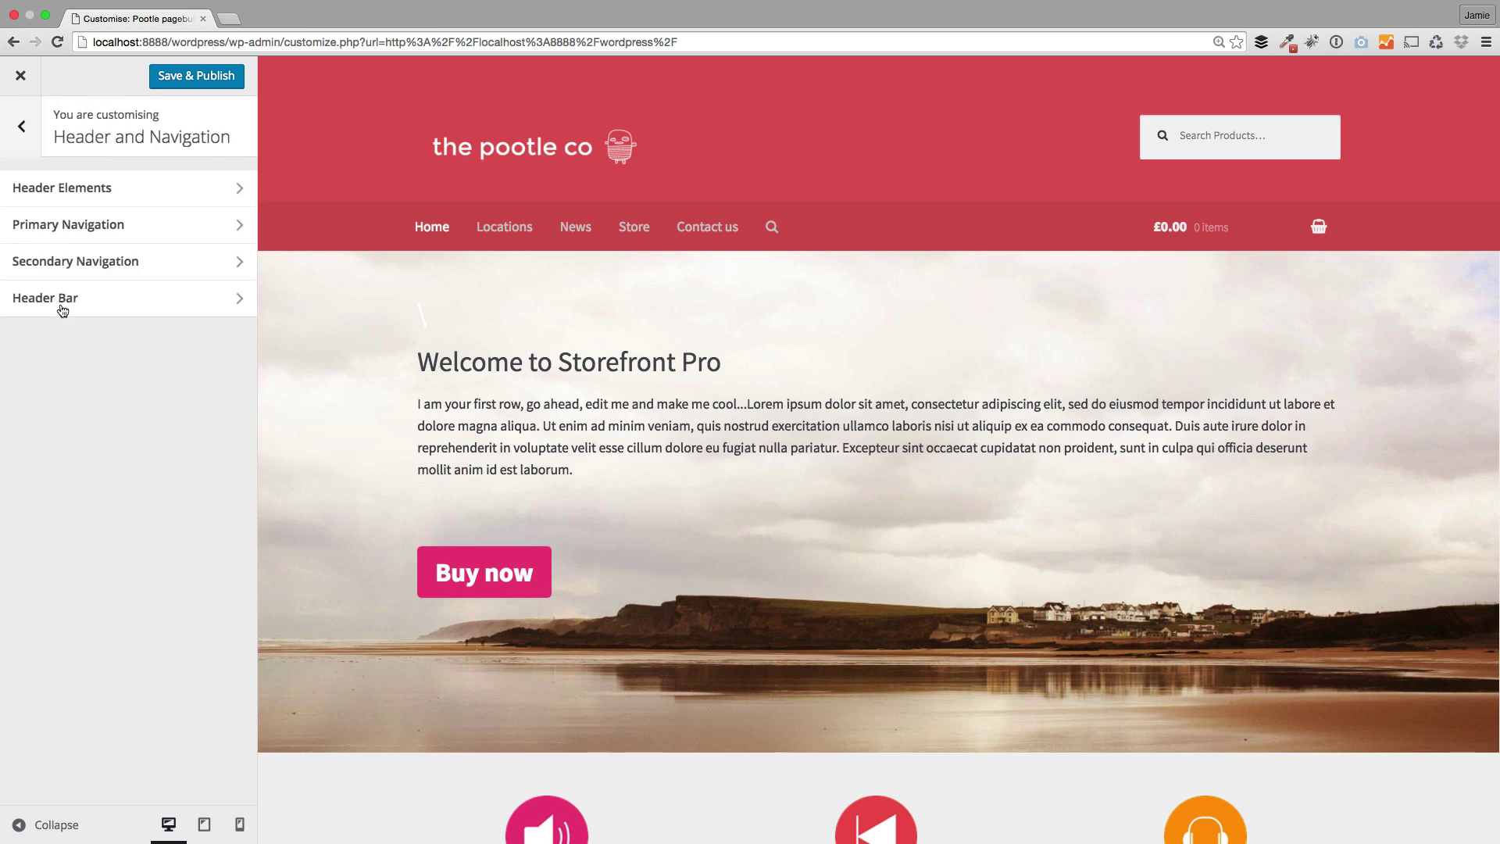
left_click(75, 235)
left_click(103, 211)
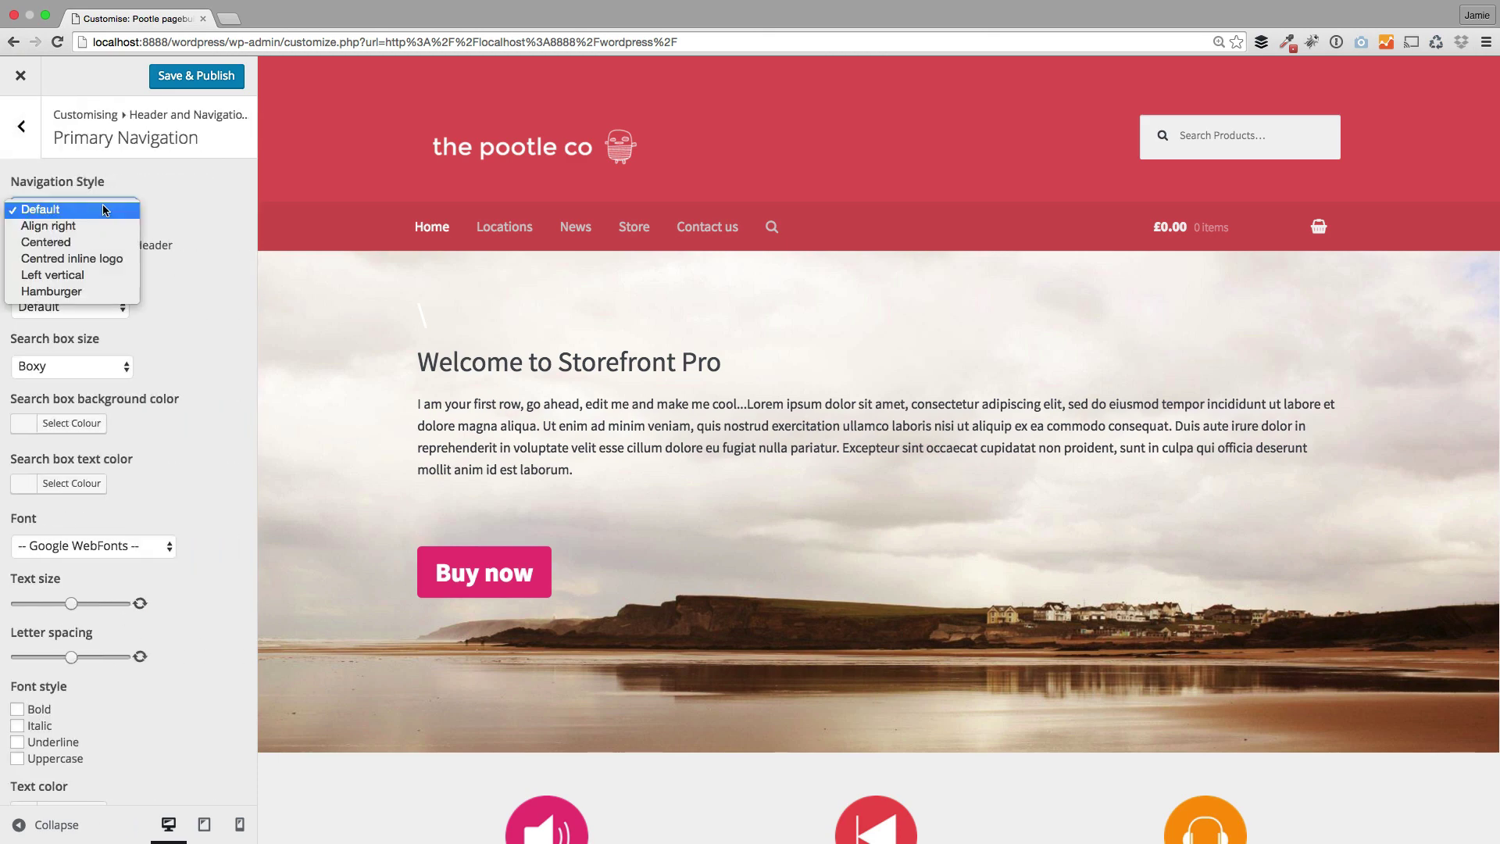
left_click(99, 225)
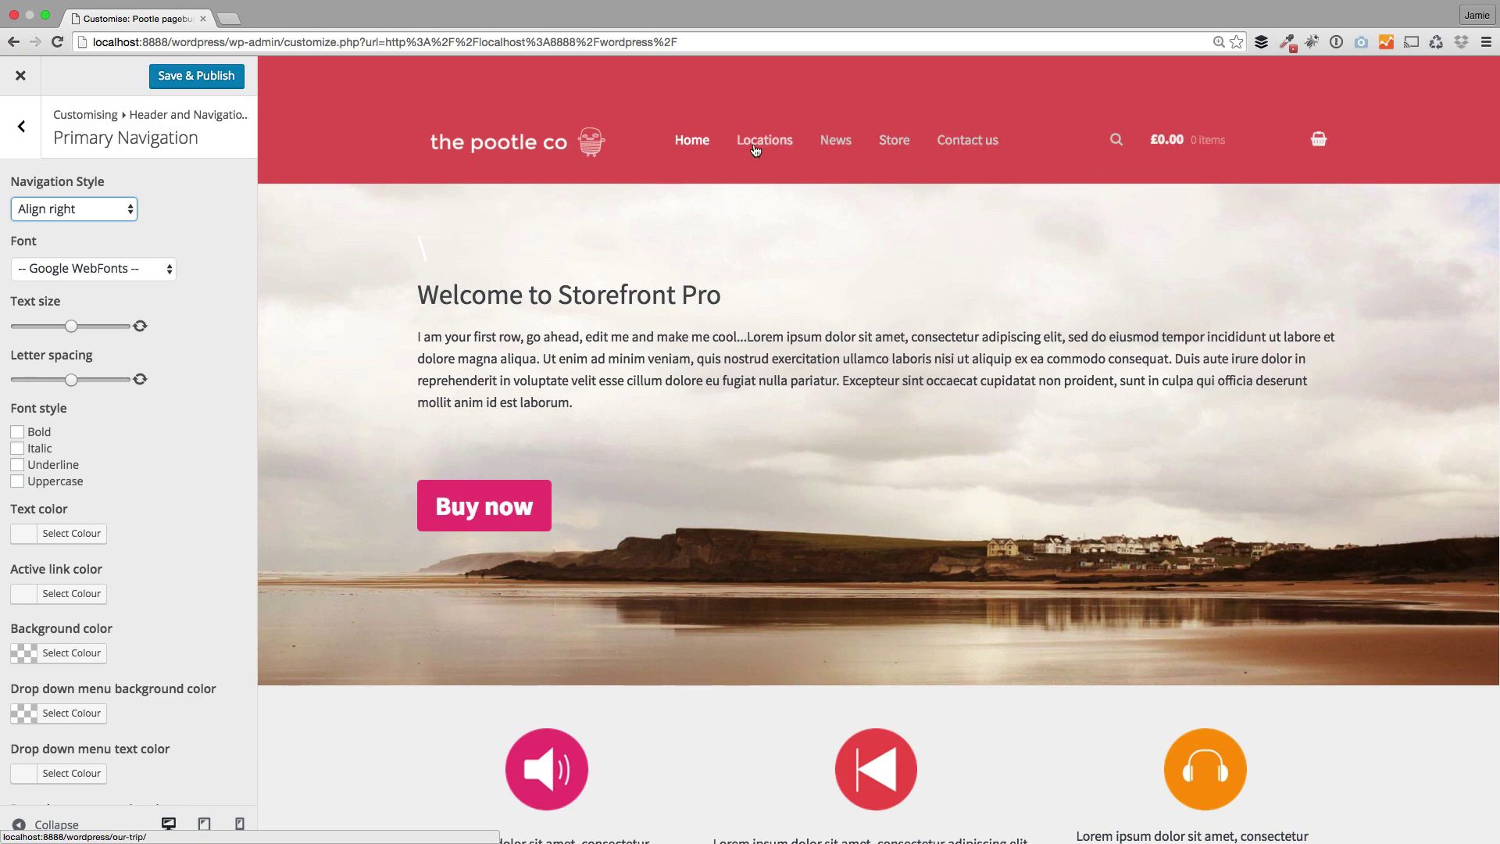
left_click(105, 210)
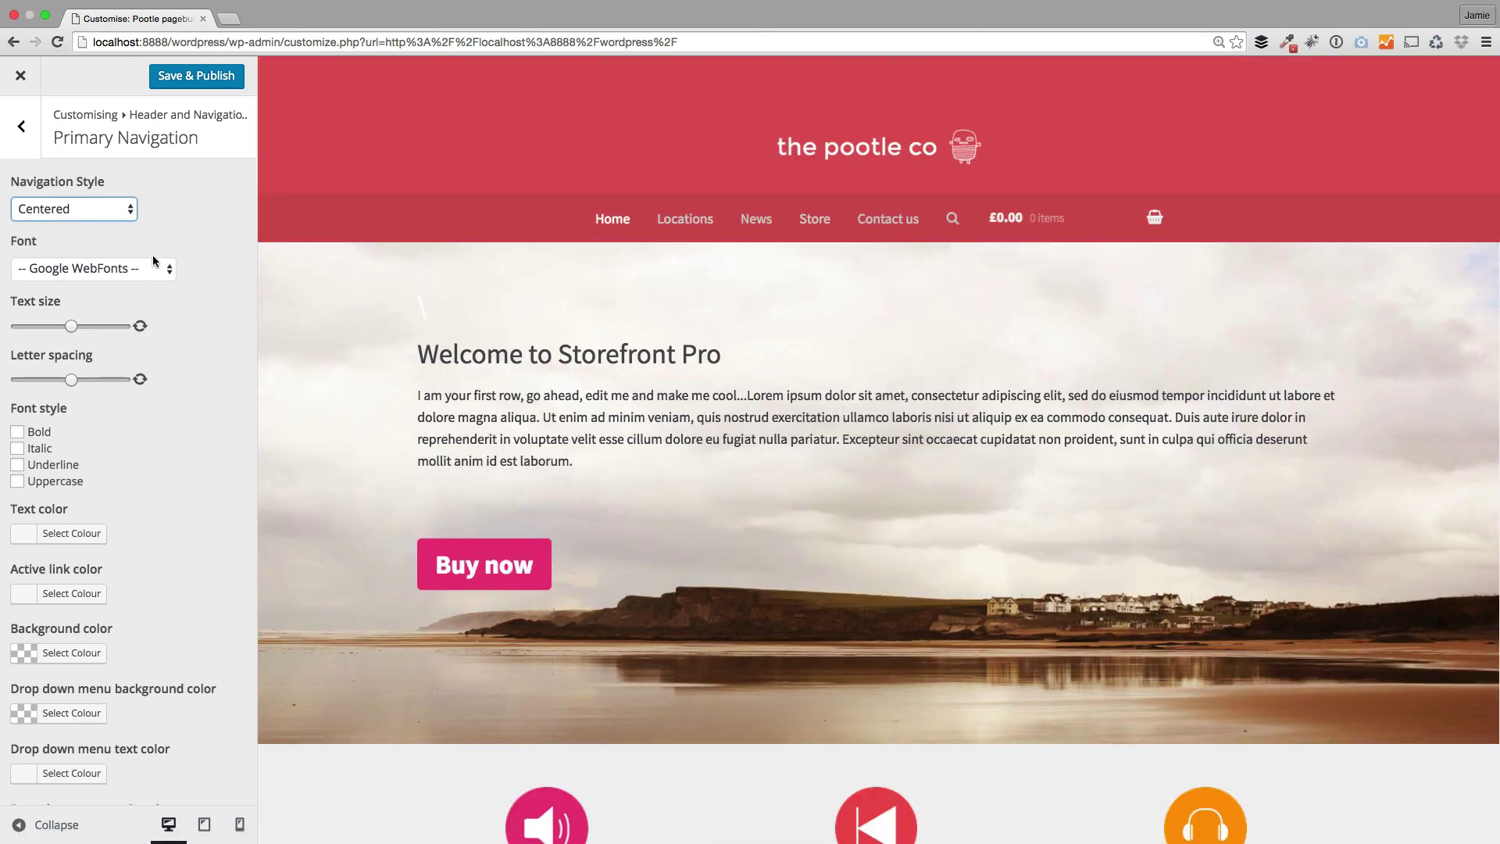
Switch Navigation Style to Centred inline logo, then to Left vertical
left_click(109, 208)
left_click(114, 226)
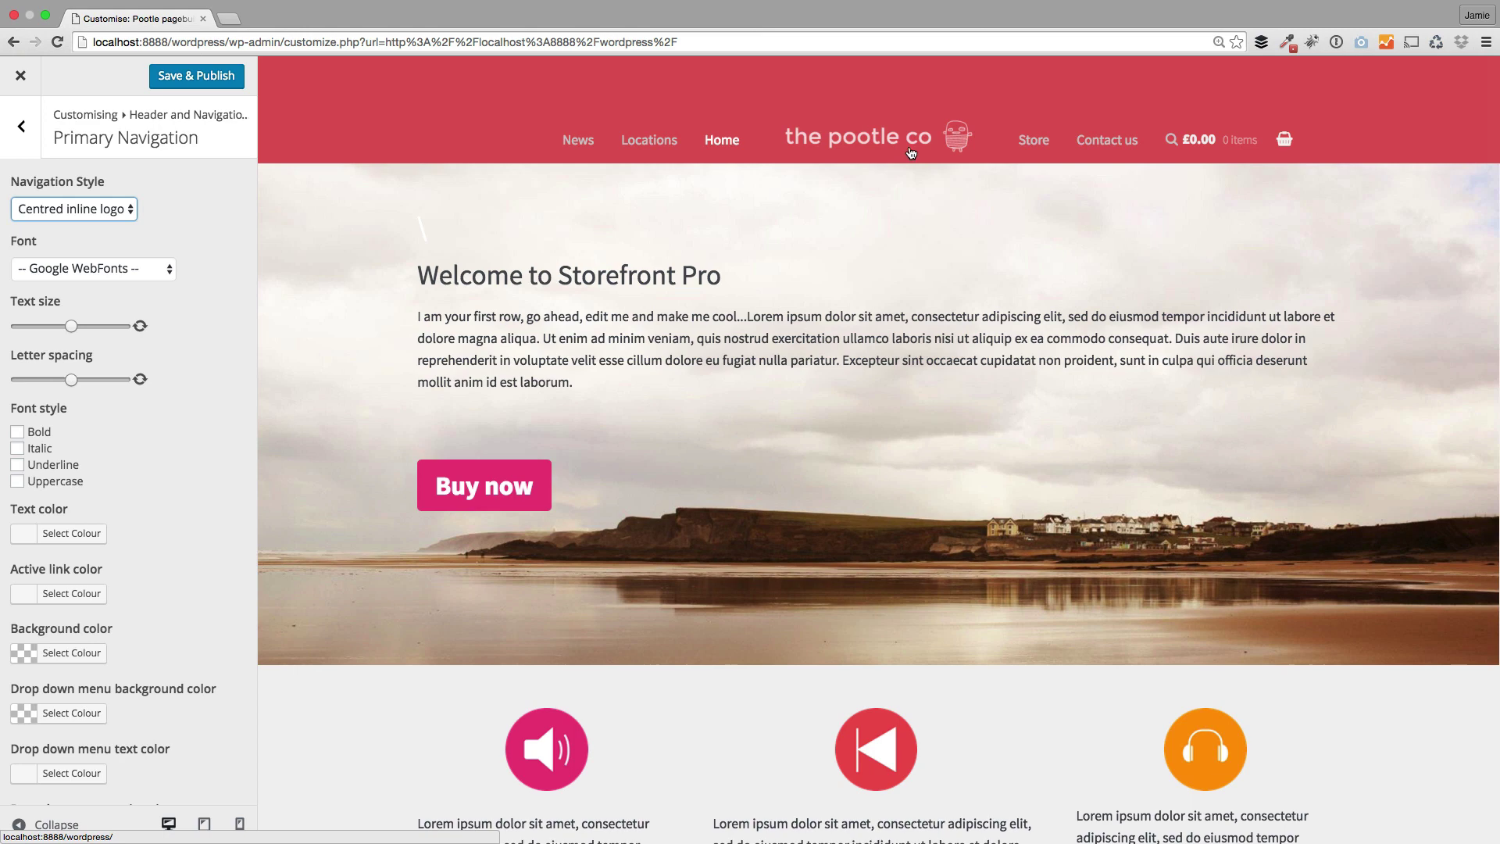
left_click(138, 214)
left_click(52, 226)
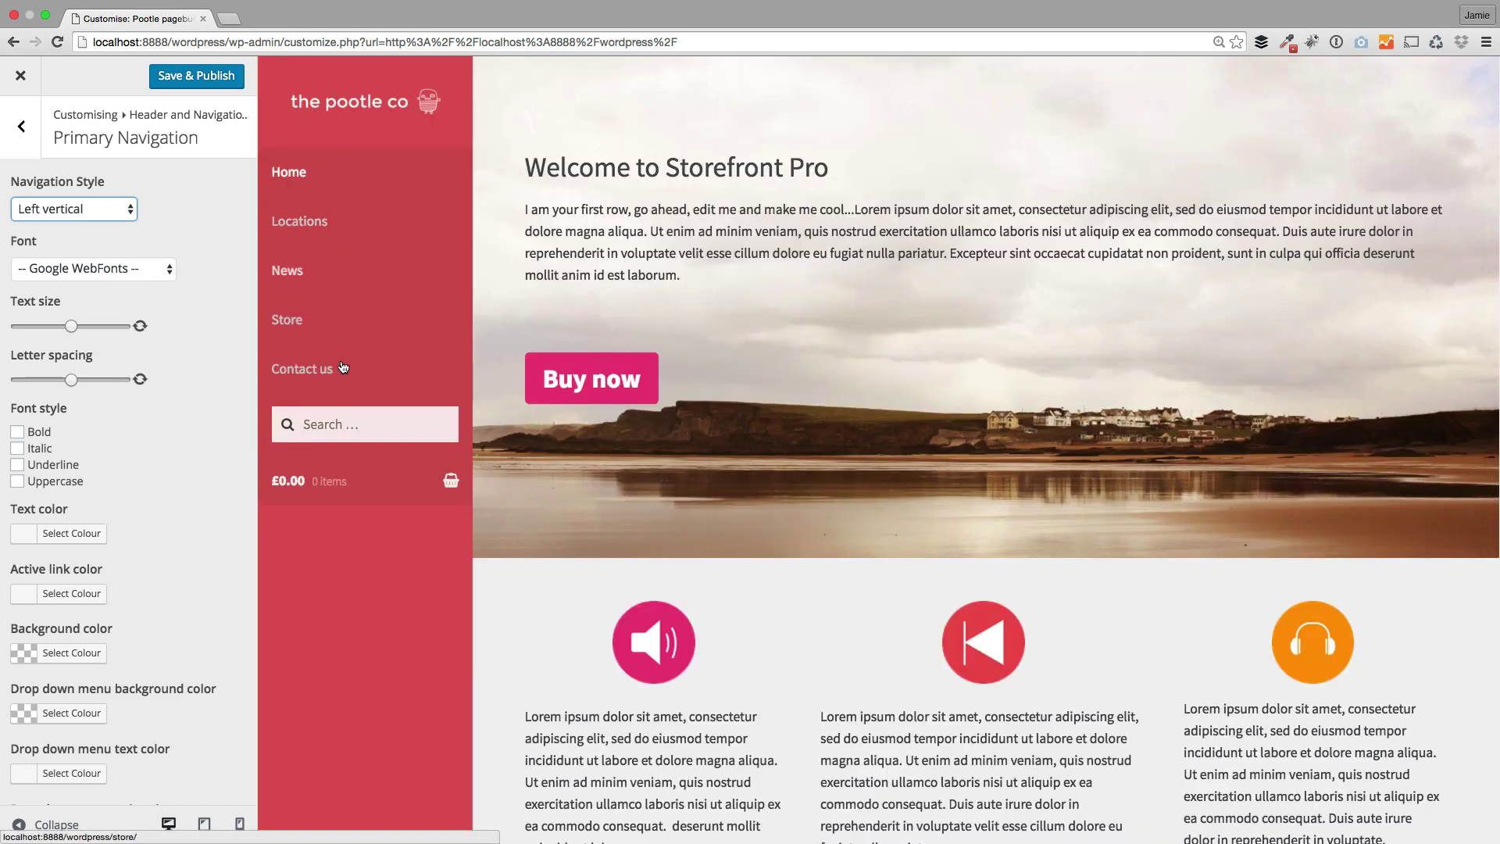
Nudge the Menu height slider left to make the menu slightly shorter
scroll(186, 525, "down", 4)
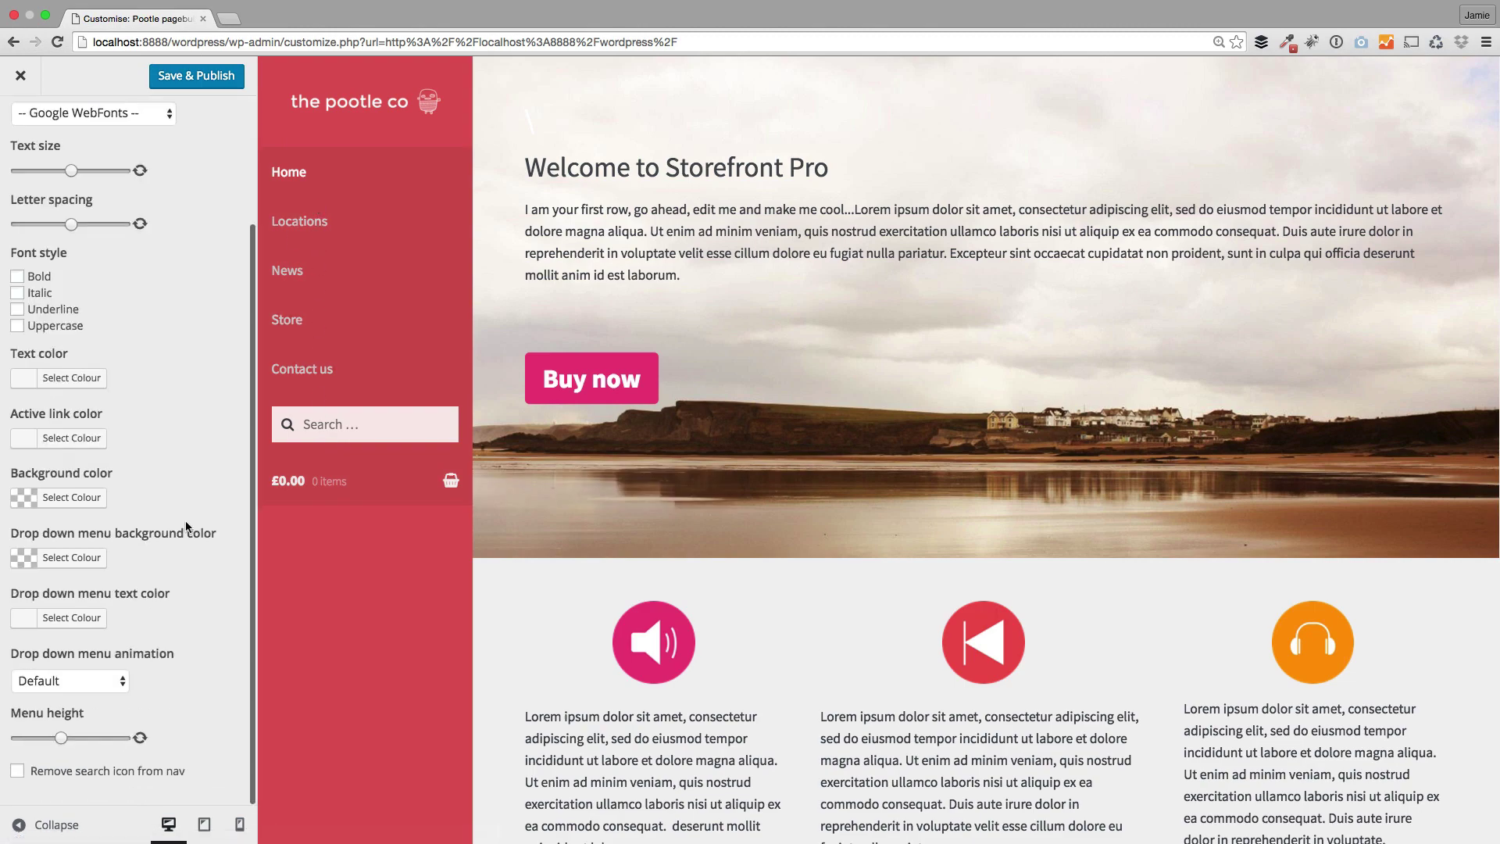
left_click_drag(49, 737, 46, 738)
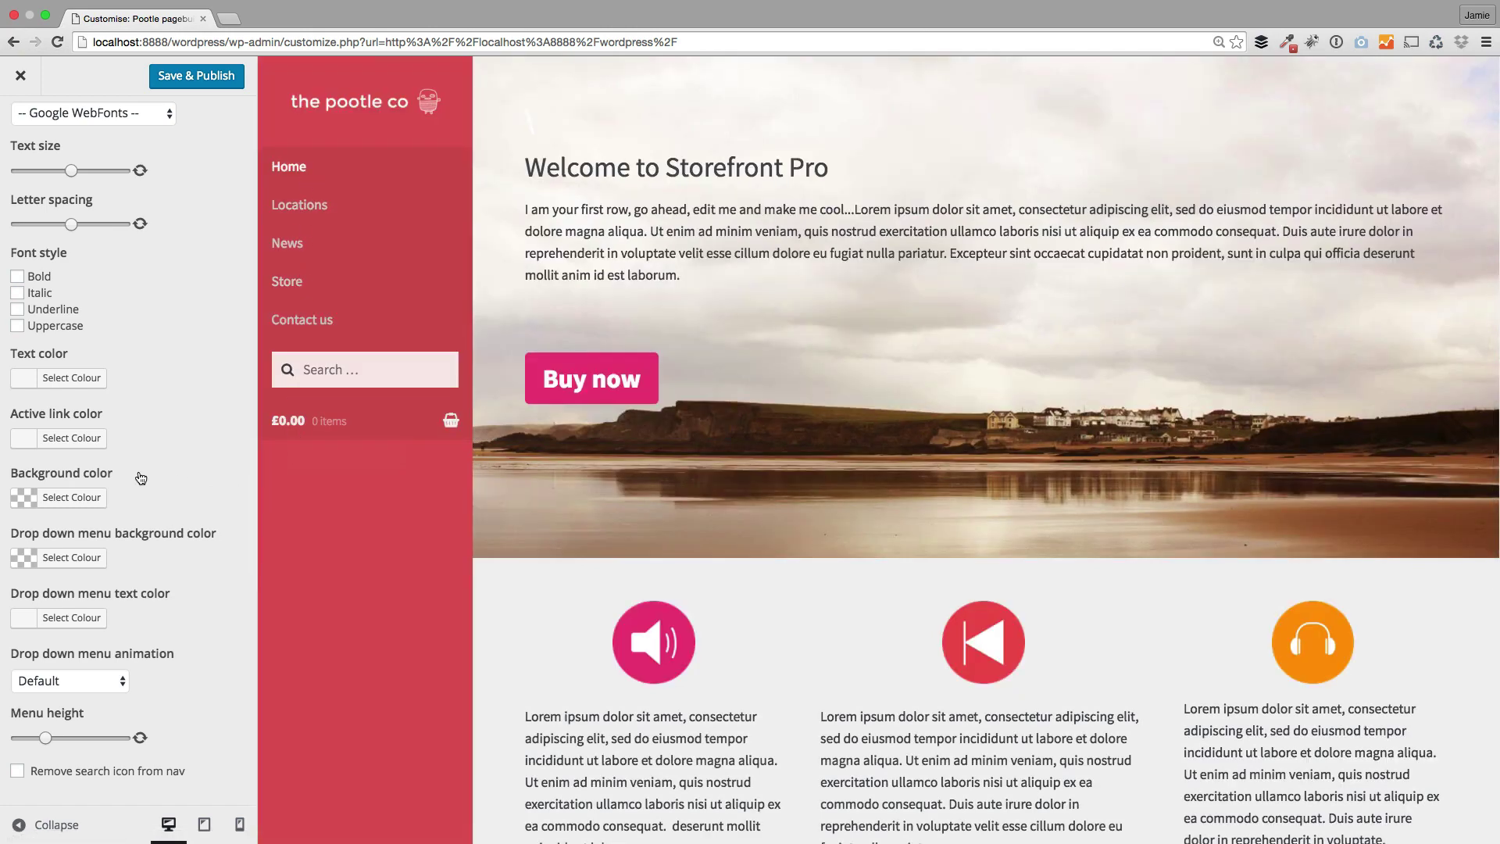
scroll(147, 266, "up", 3)
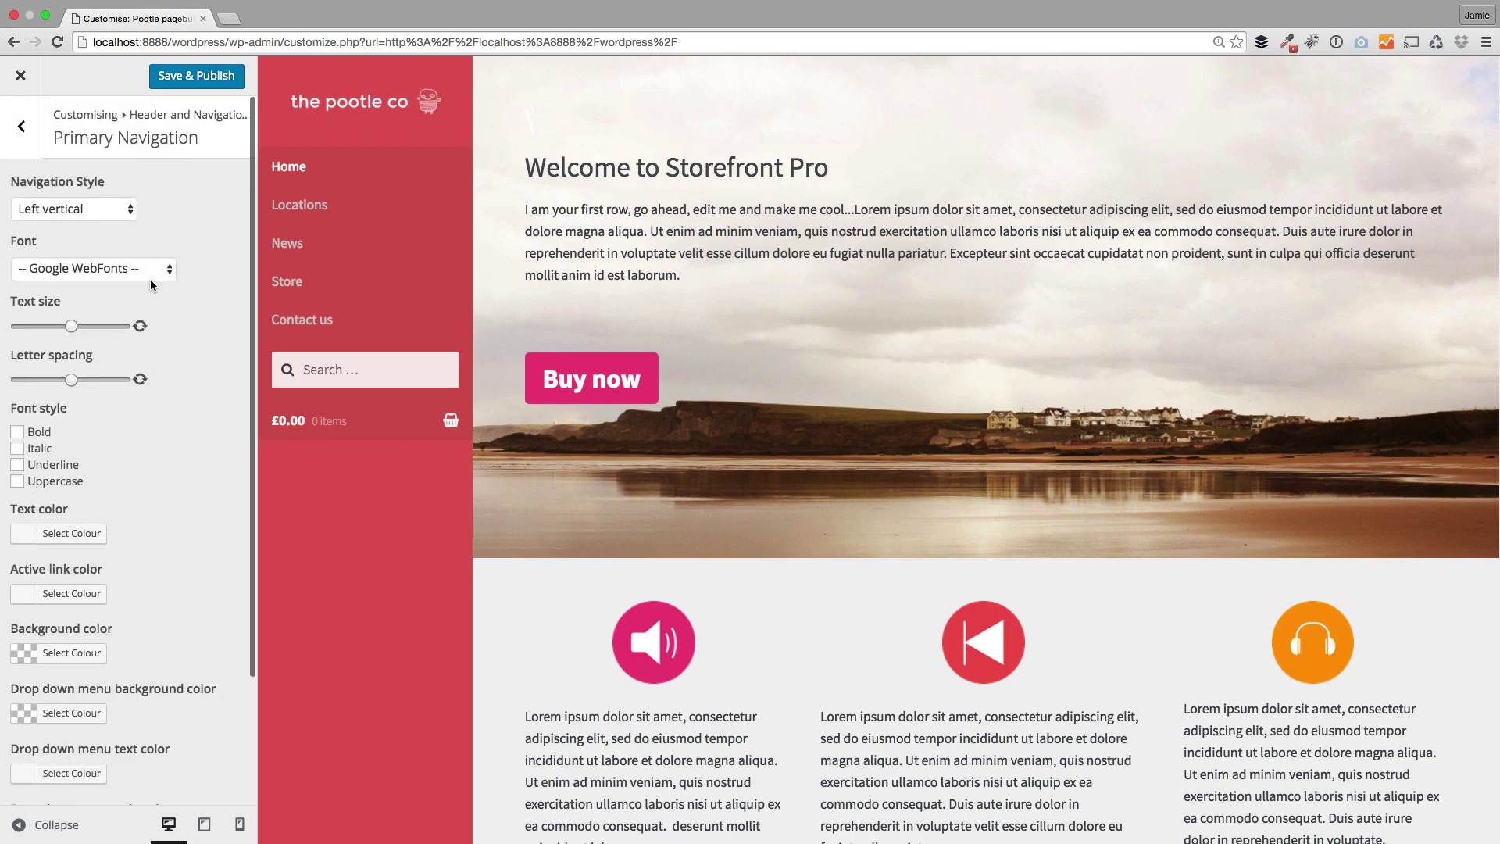
left_click(107, 211)
Choose the Hamburger navigation style and set its label to 'Menu'
left_click(101, 226)
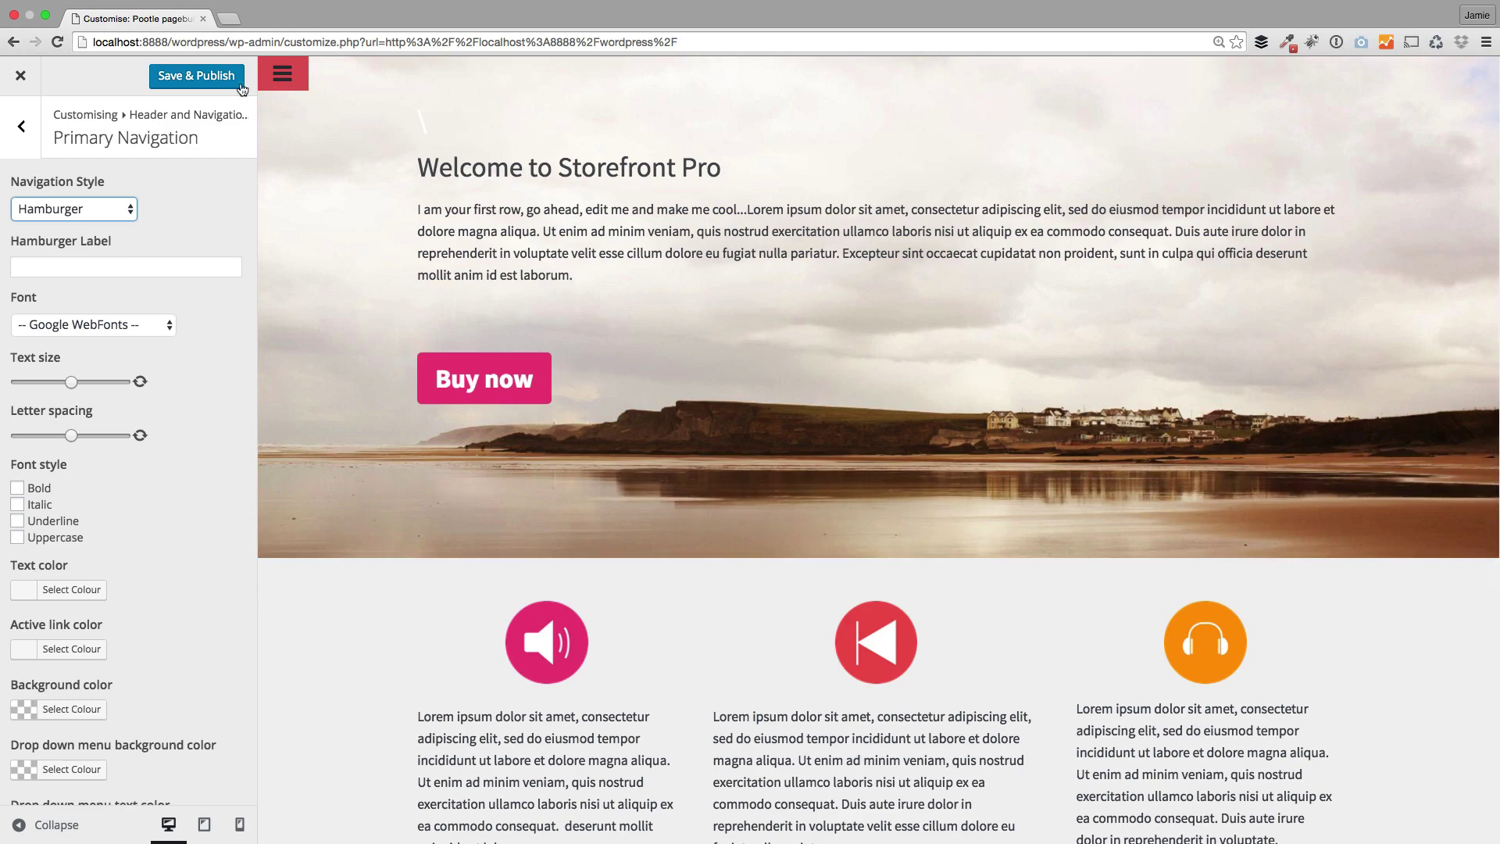
left_click(132, 260)
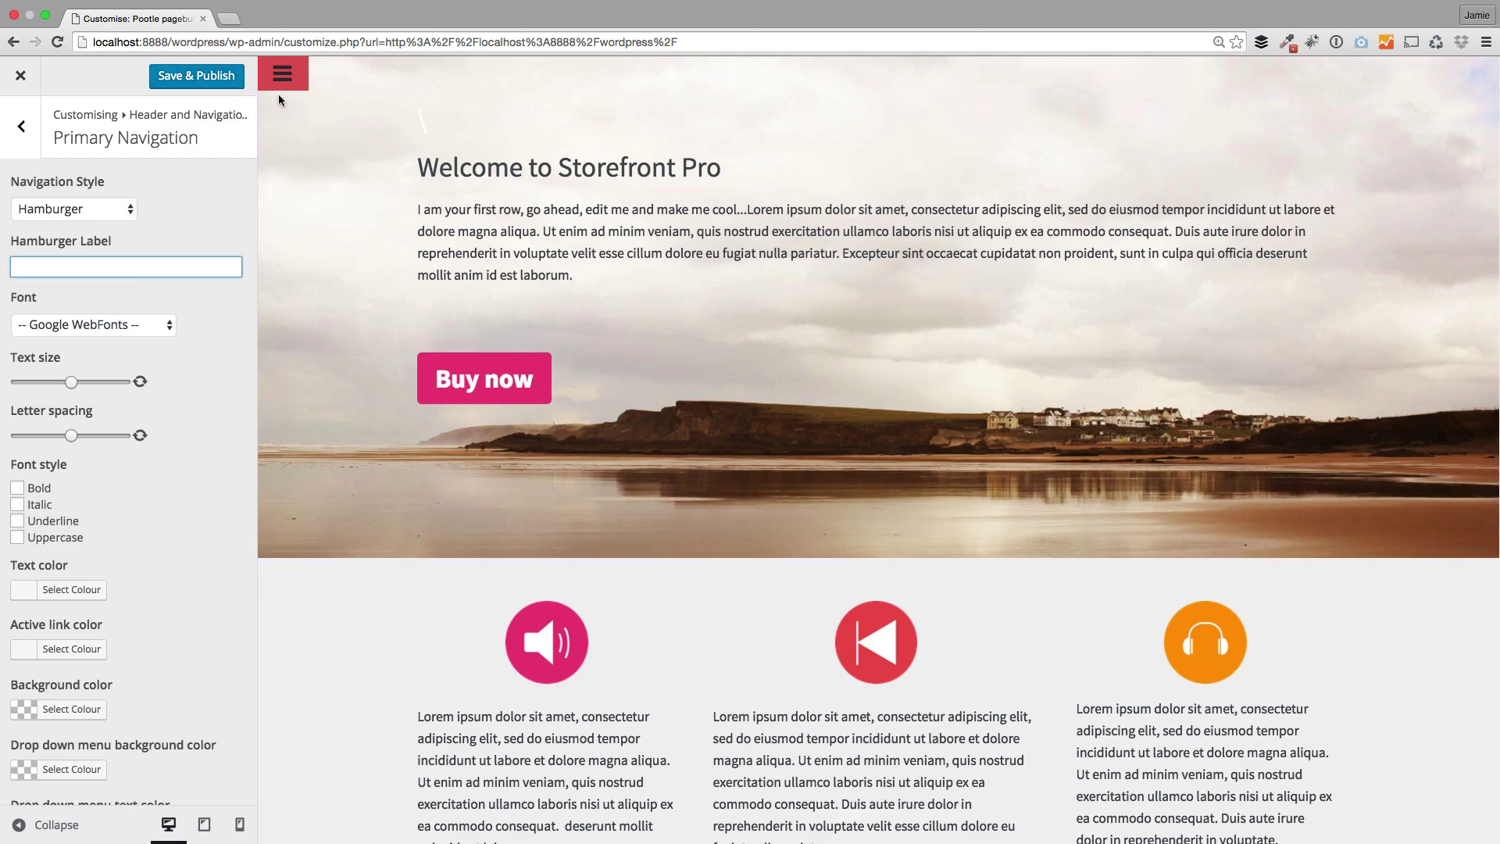
type("Menu")
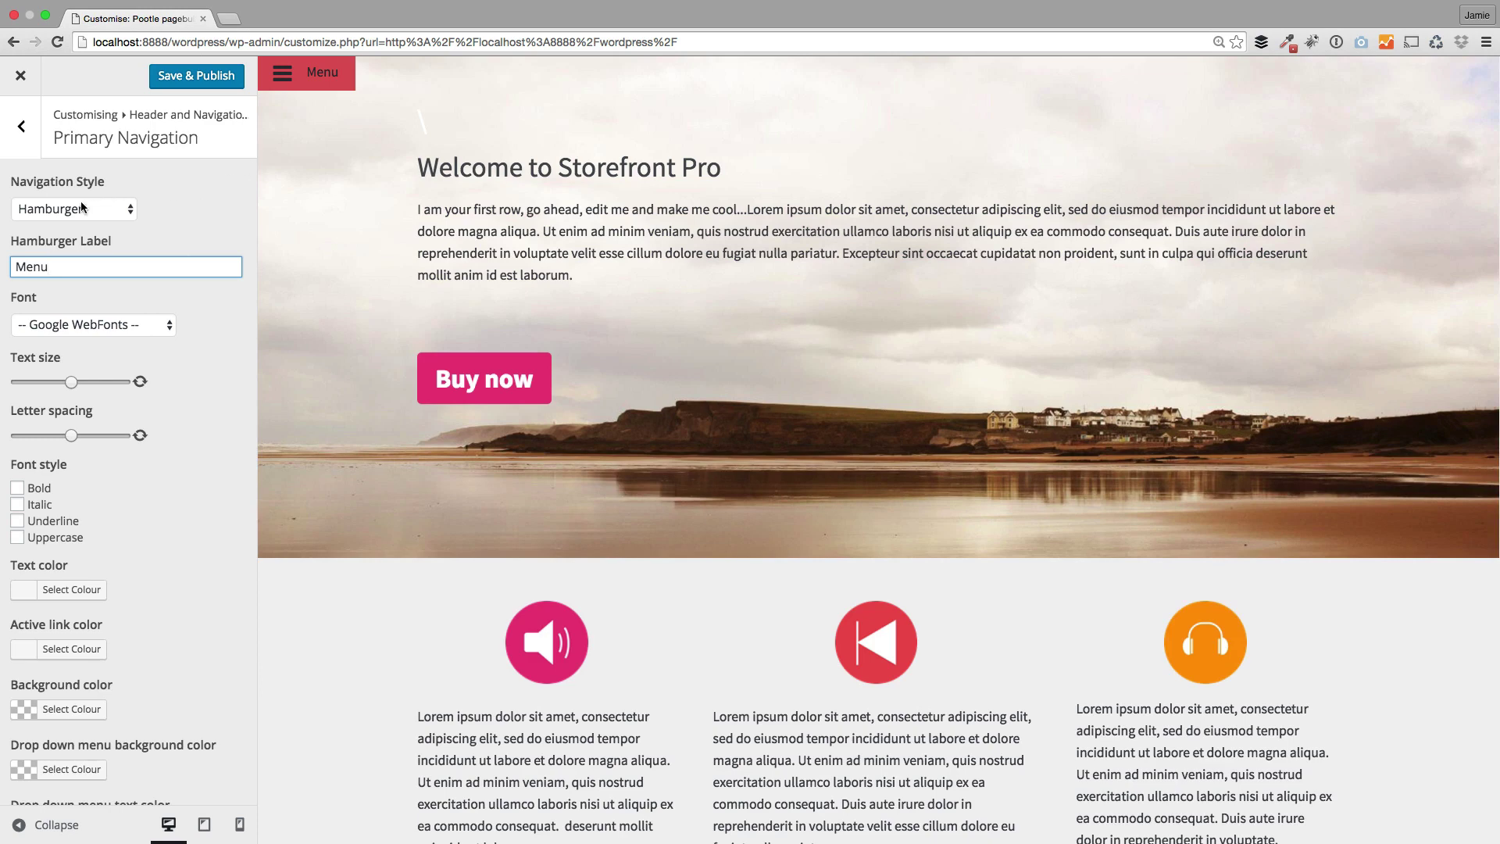
Set Navigation Style back to Default
left_click(72, 221)
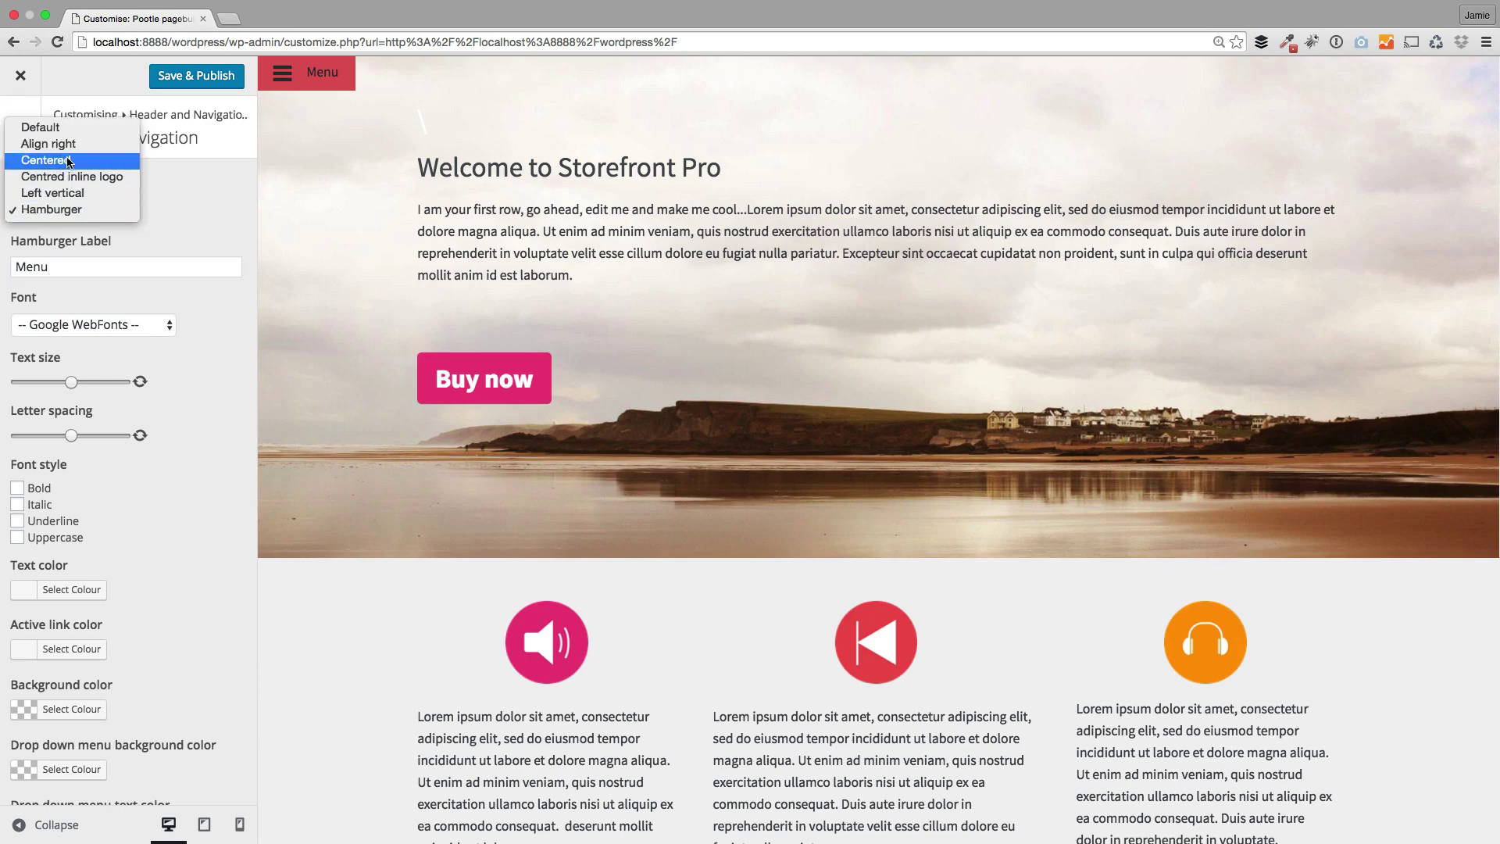
left_click(66, 129)
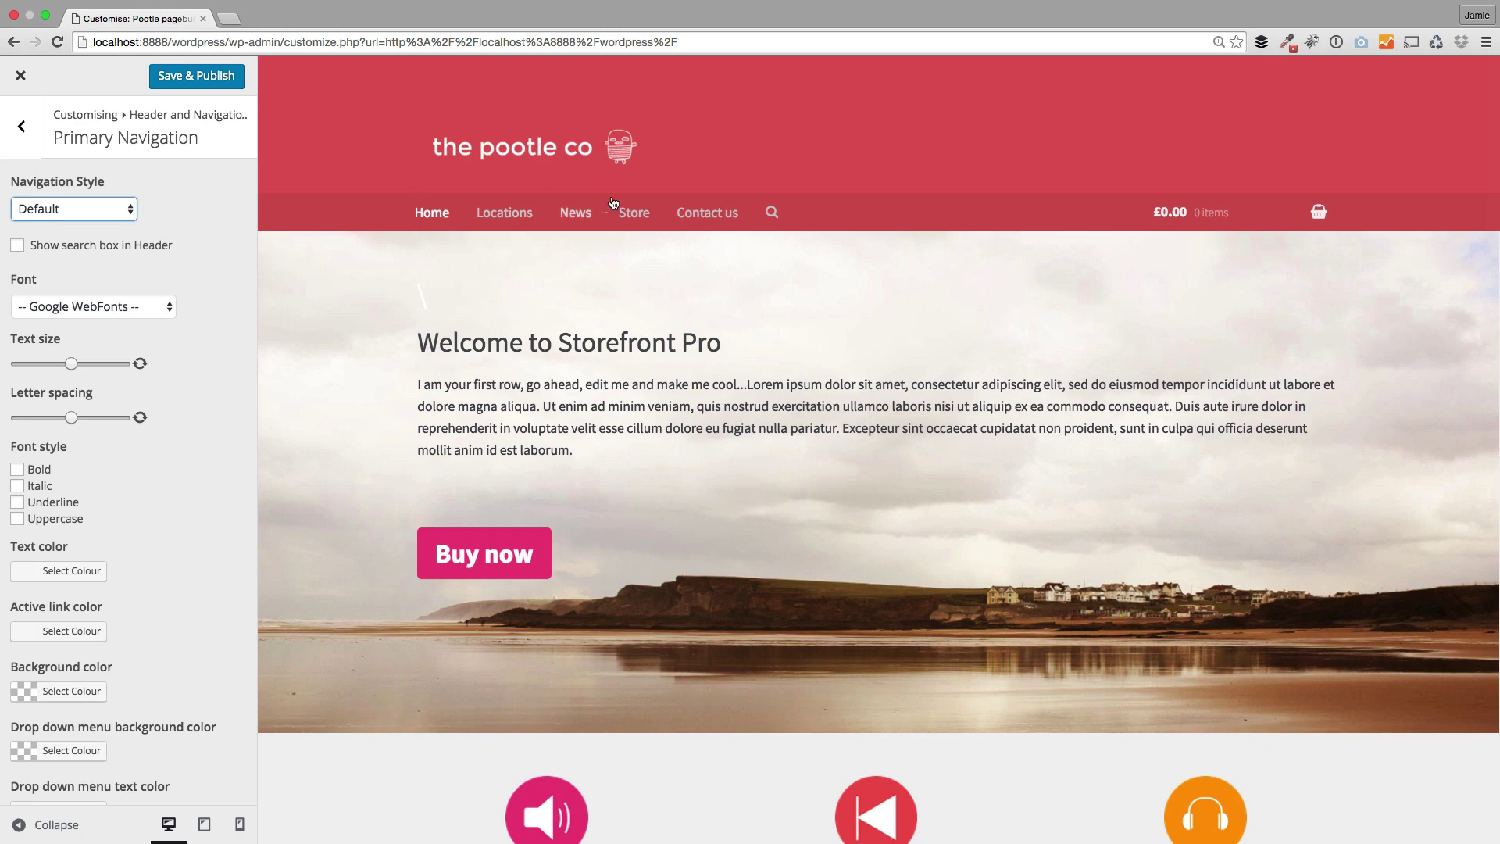
scroll(141, 281, "down", 3)
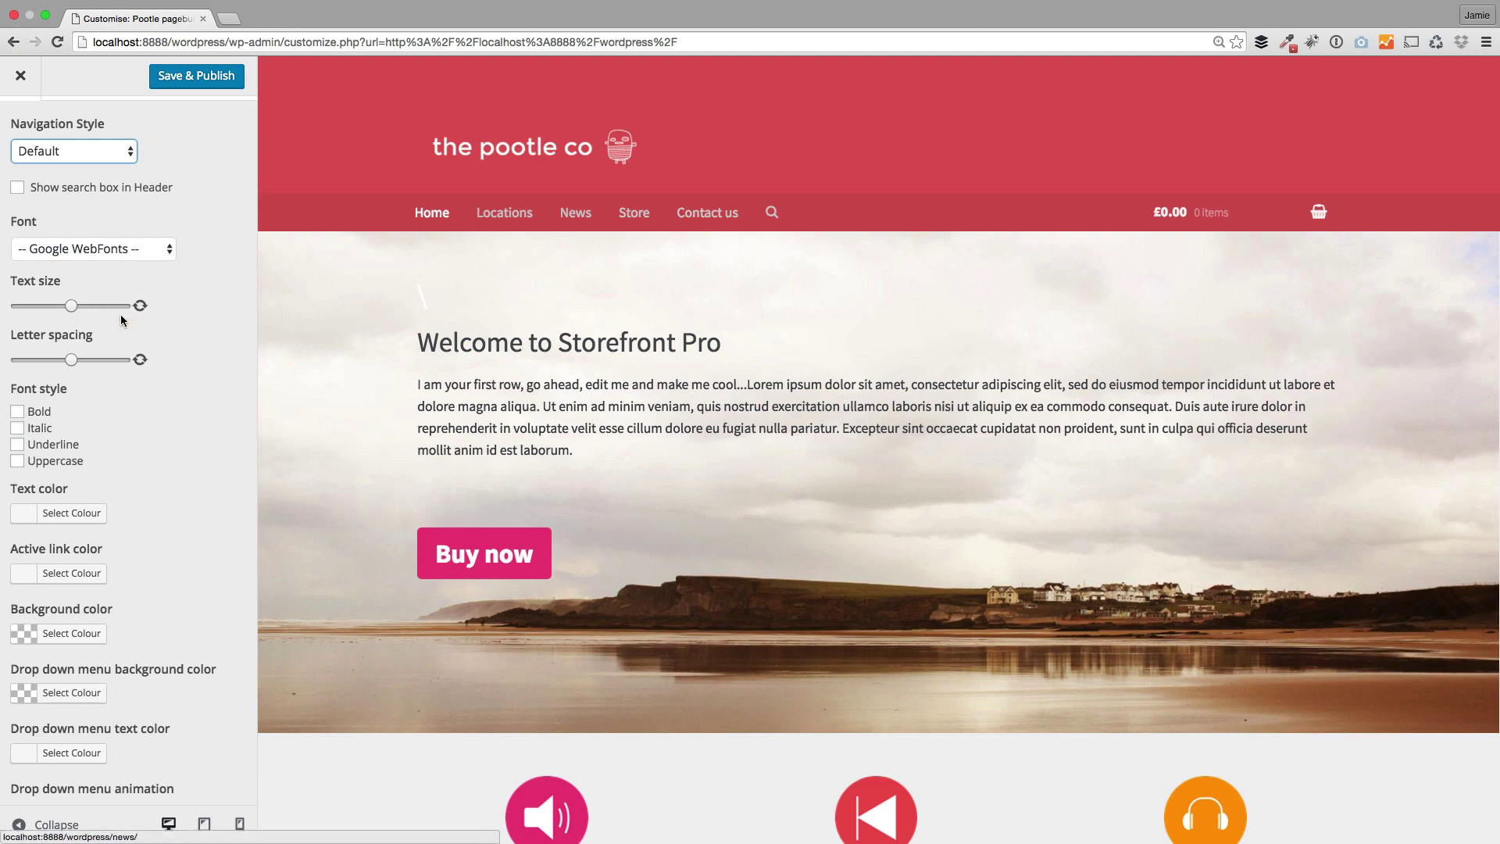
Give the navigation Open Sans font, larger text, wider letter spacing and Uppercase style
left_click(113, 258)
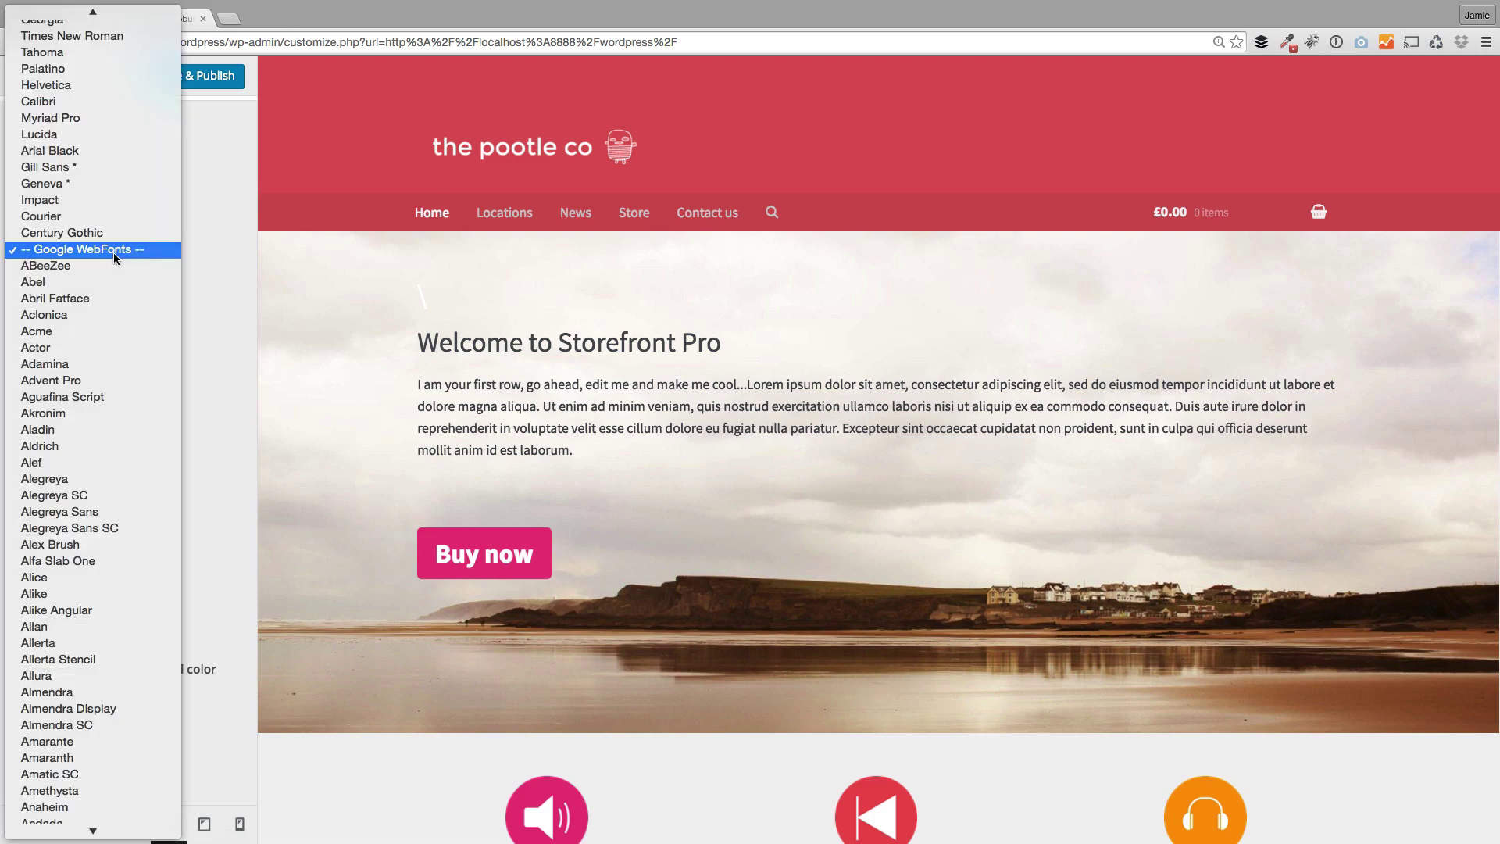
type("open")
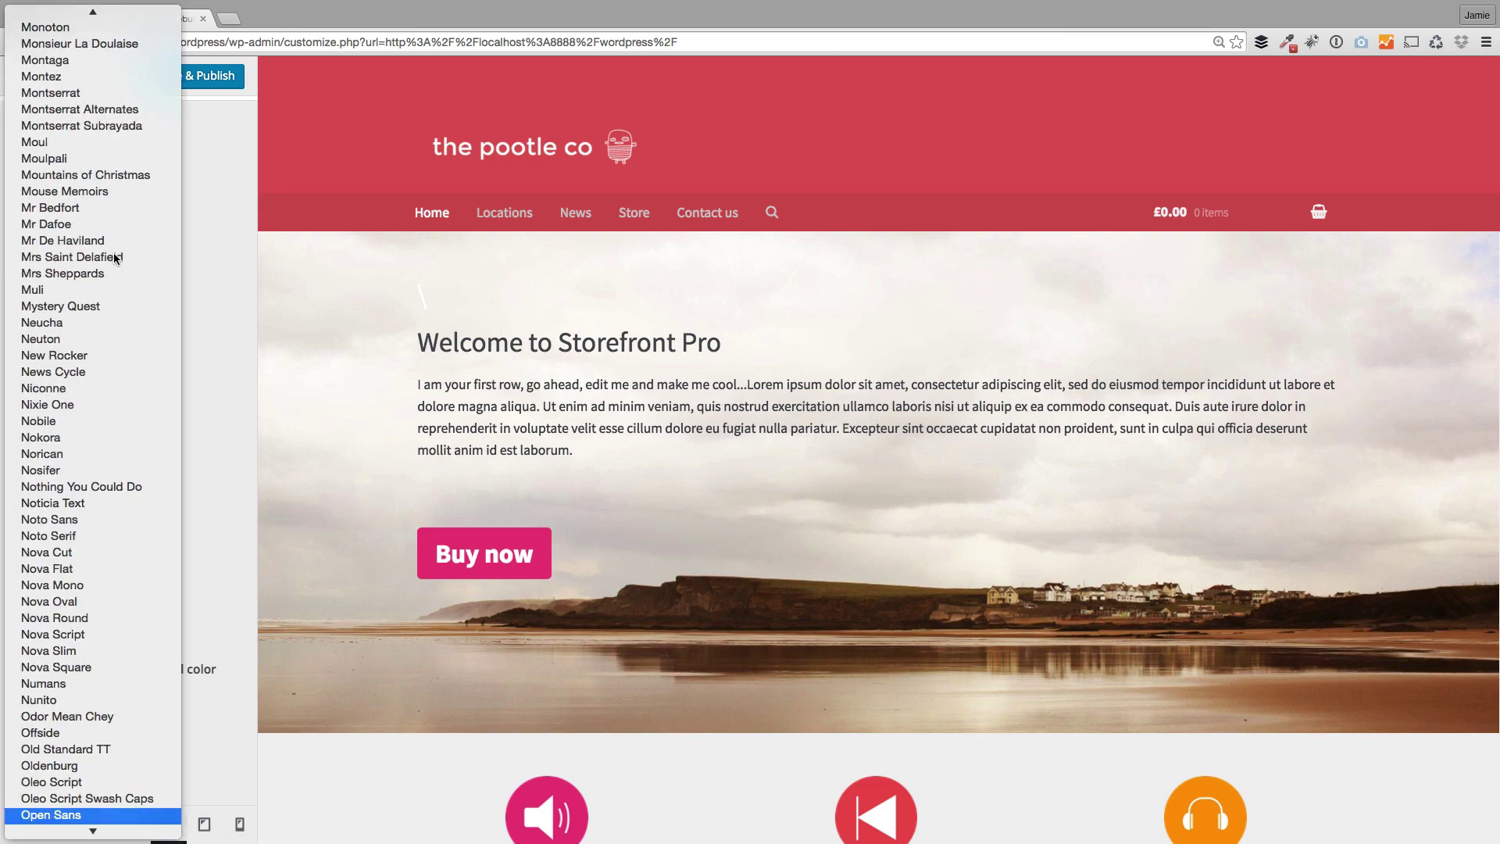
key("Return")
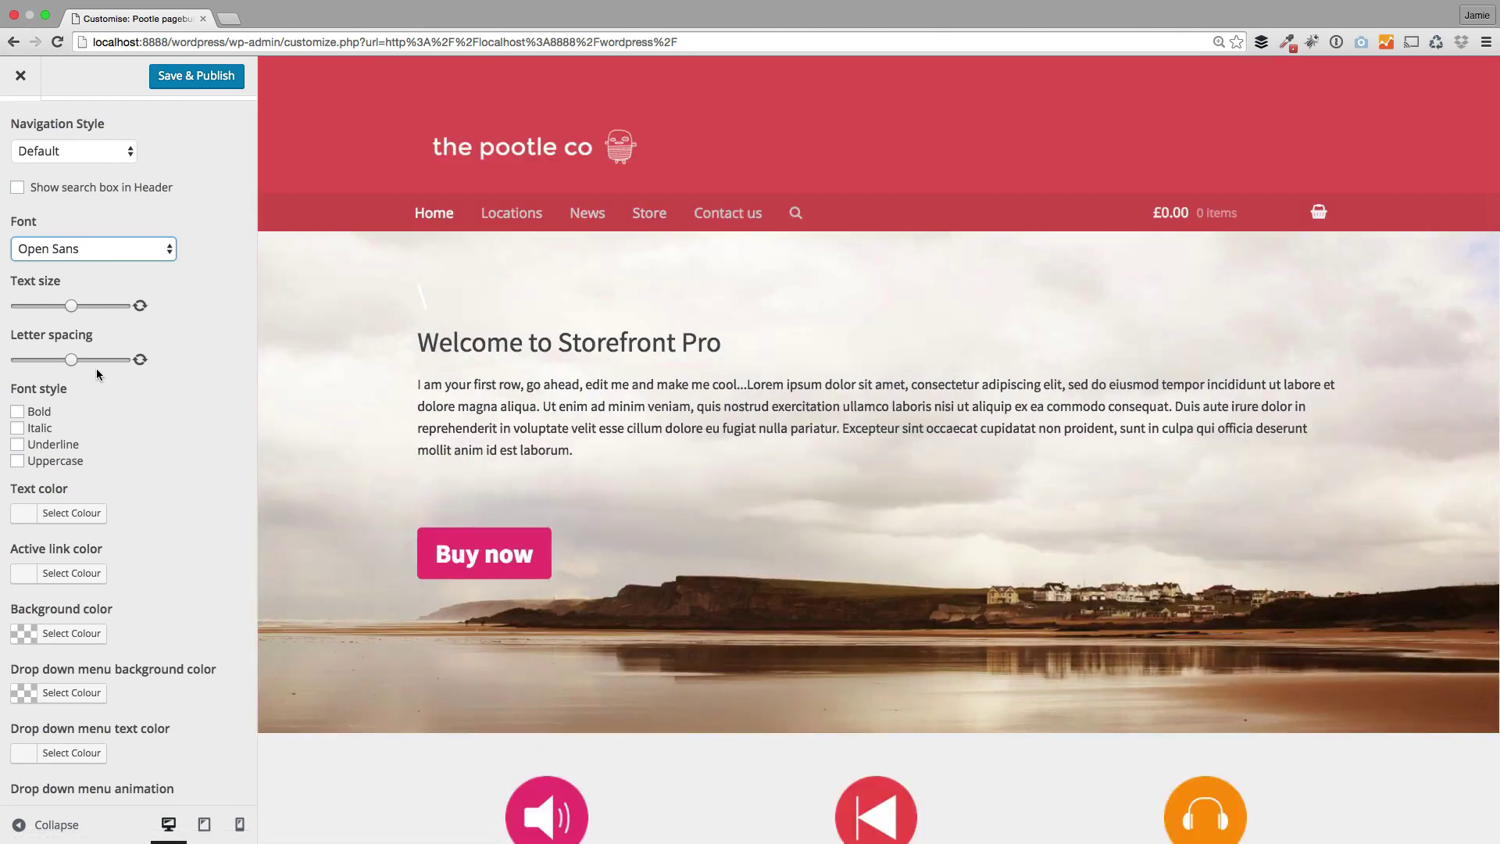
left_click(86, 305)
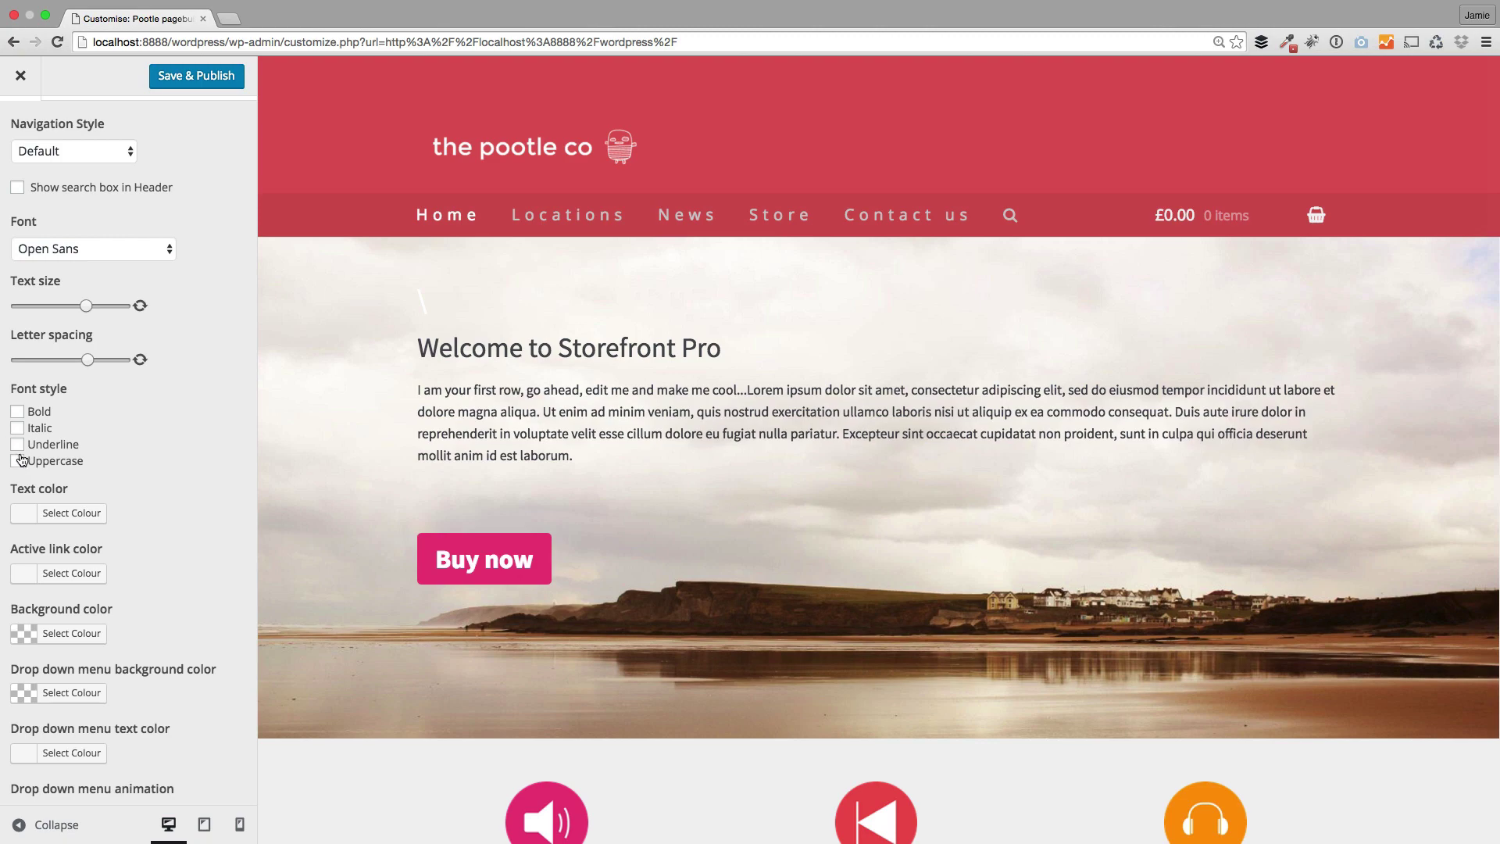
left_click(17, 461)
left_click(78, 359)
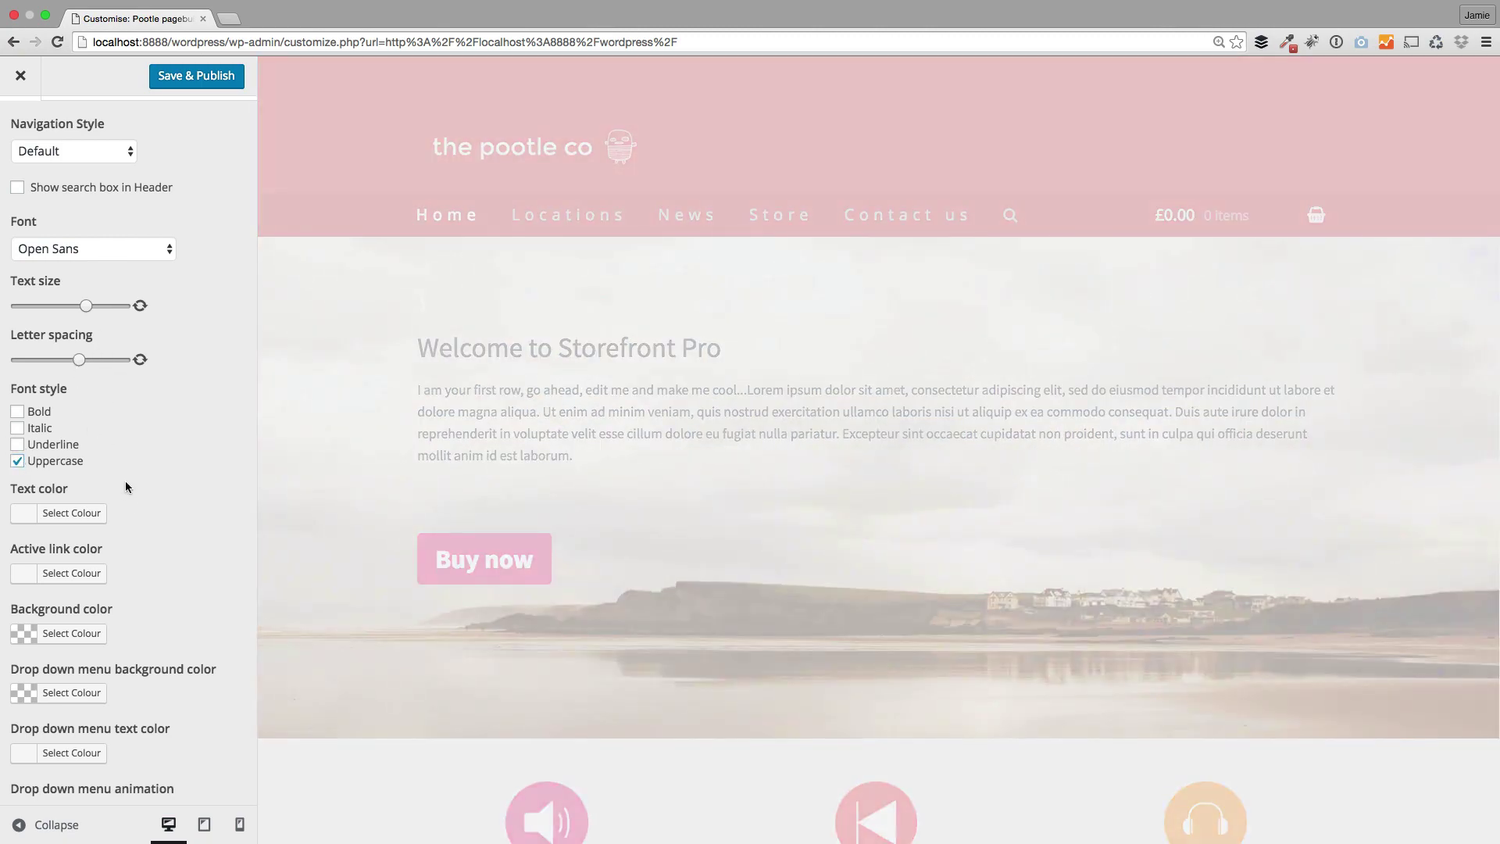
Check the menu text colour and set the active link colour to orange
scroll(125, 480, "down", 3)
scroll(141, 515, "down", 1)
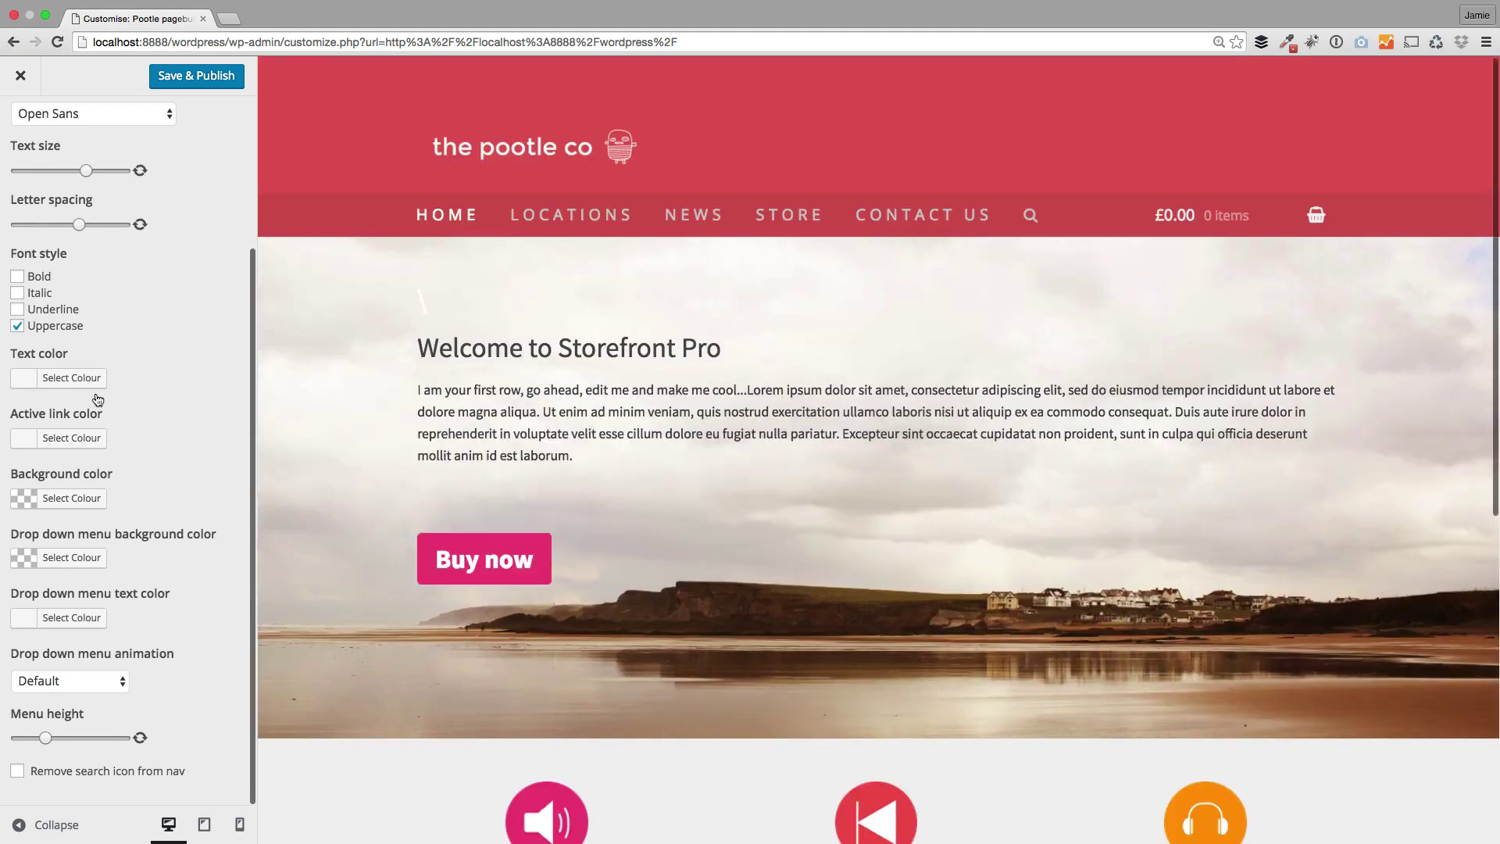
left_click(70, 378)
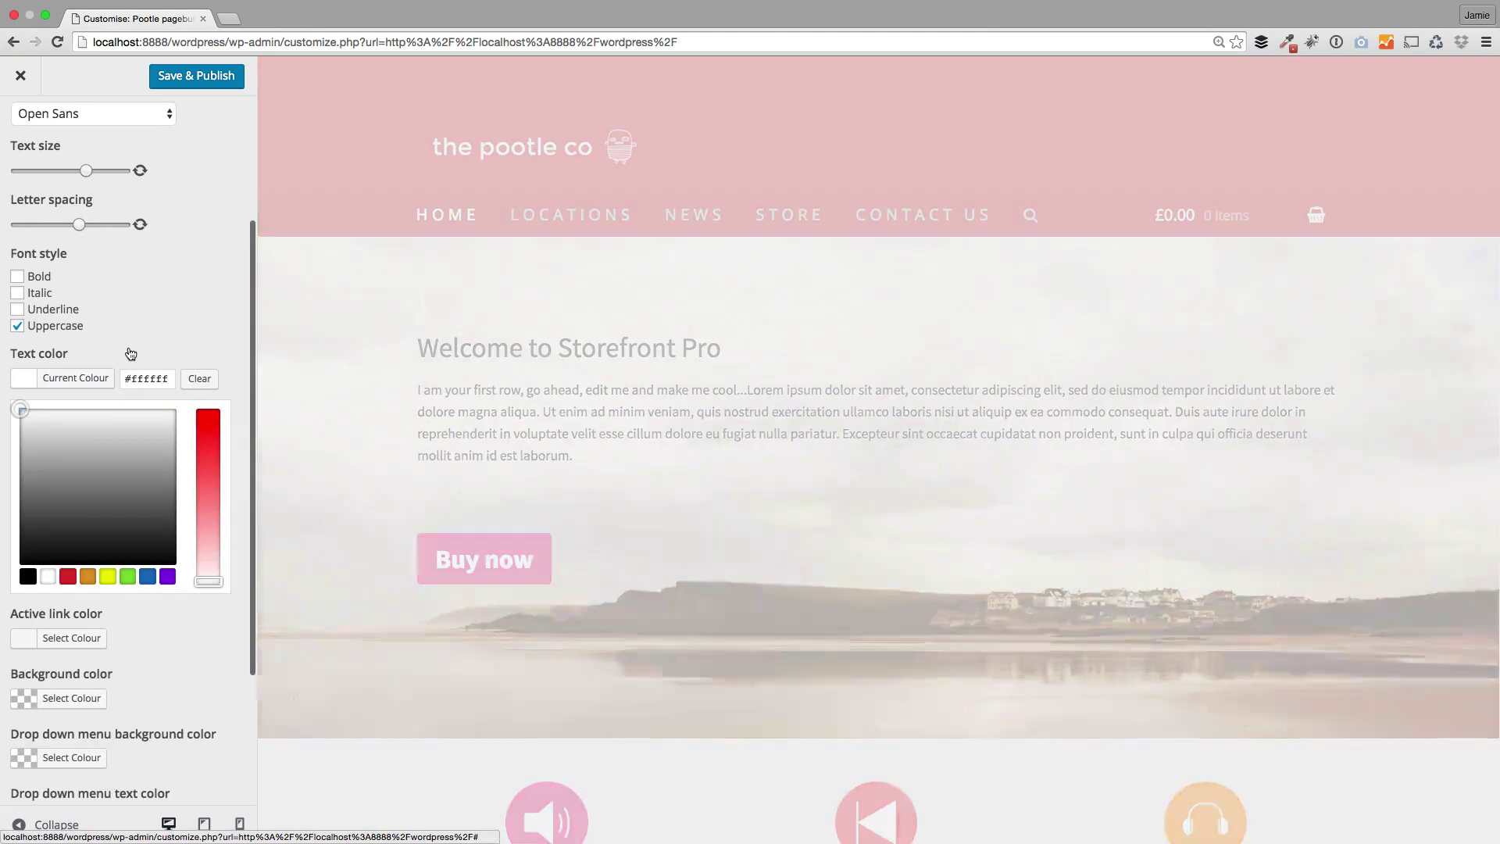
left_click(127, 351)
left_click(75, 437)
scroll(125, 460, "down", 5)
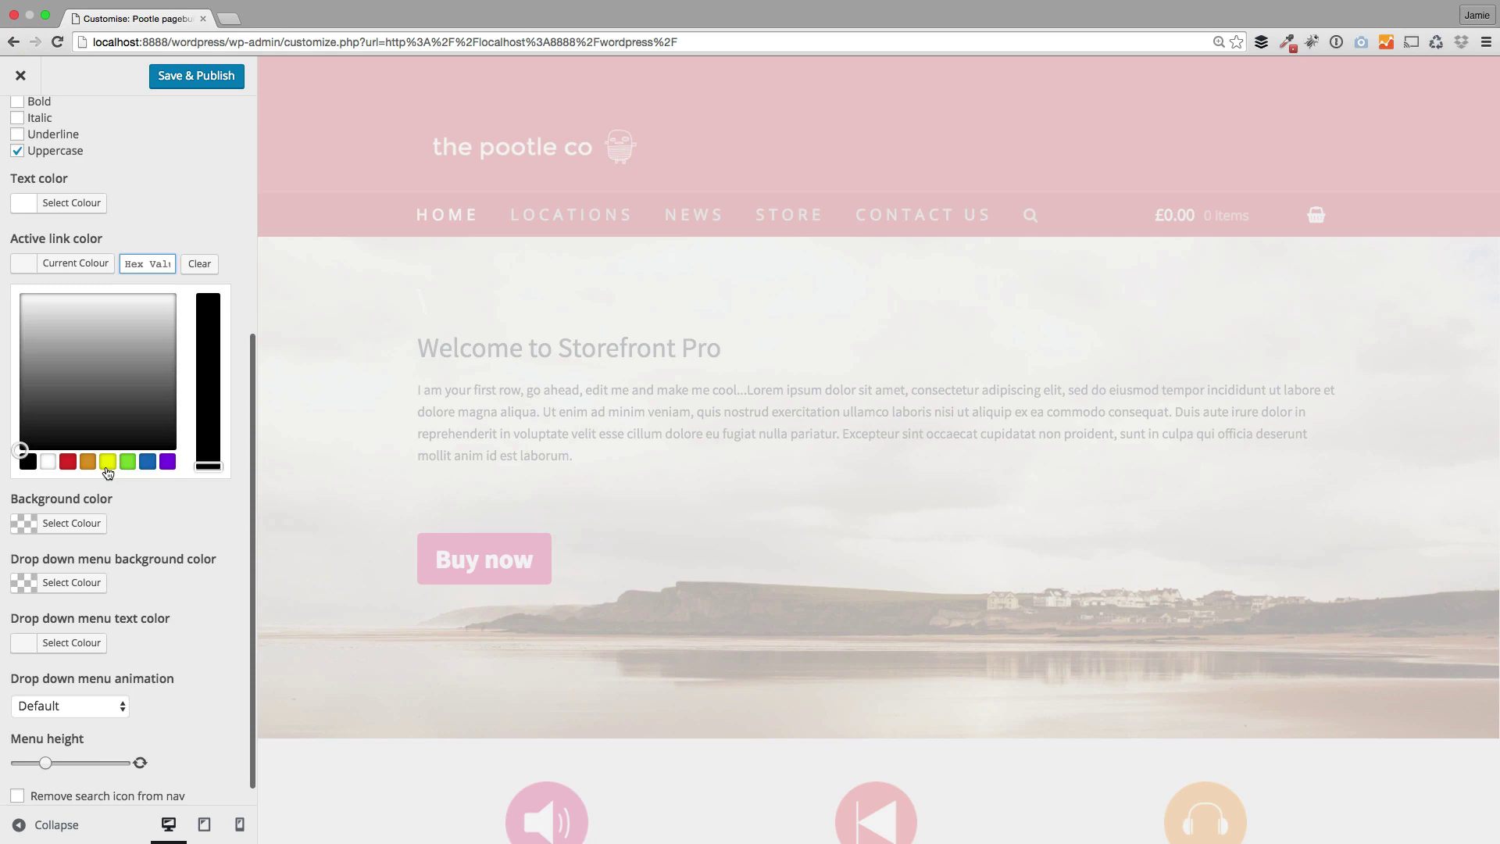
left_click(88, 458)
left_click(172, 214)
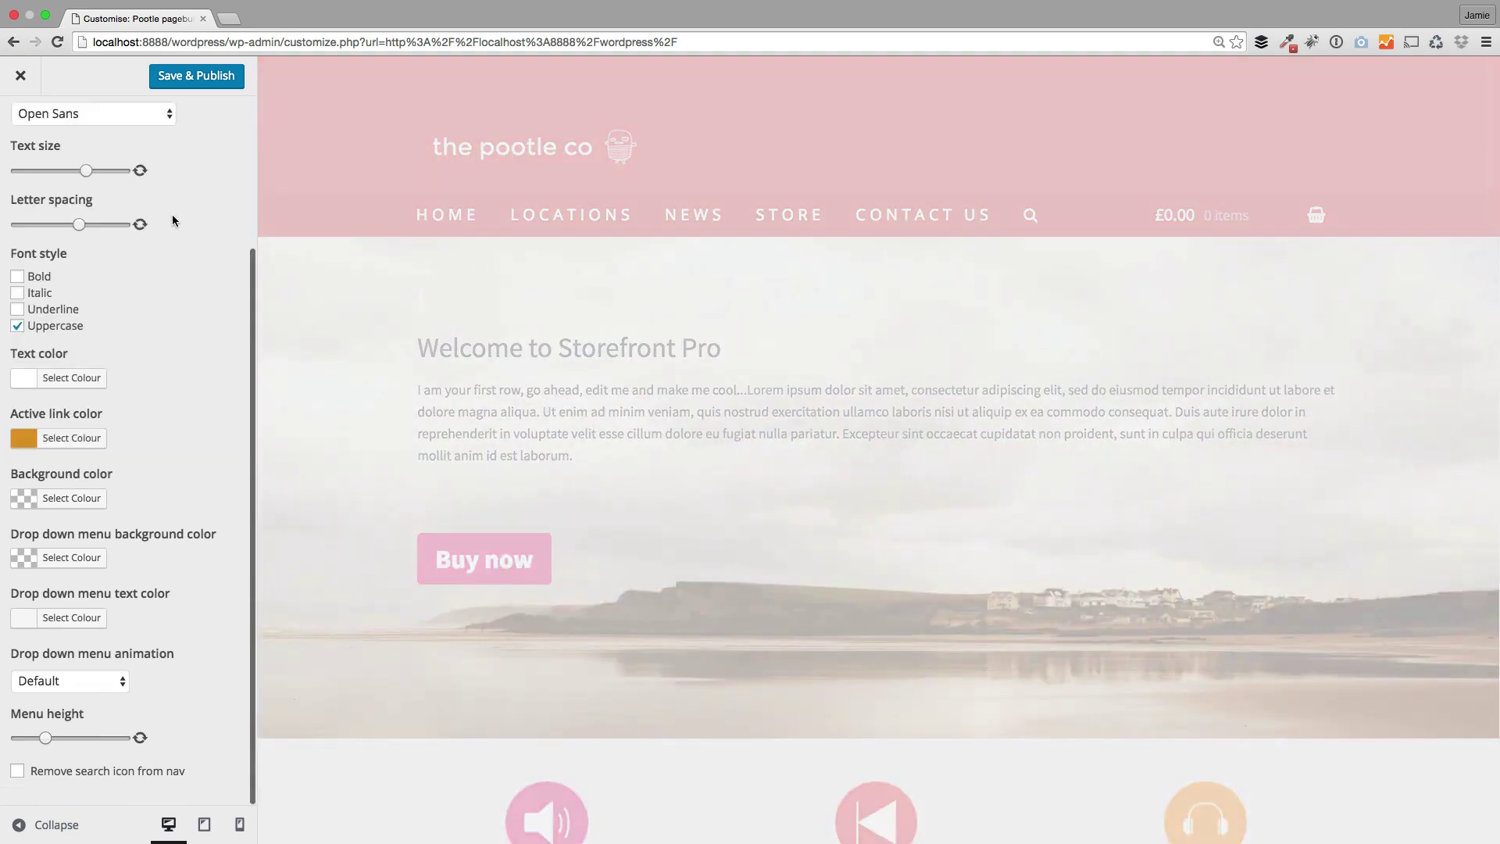
scroll(148, 281, "up", 5)
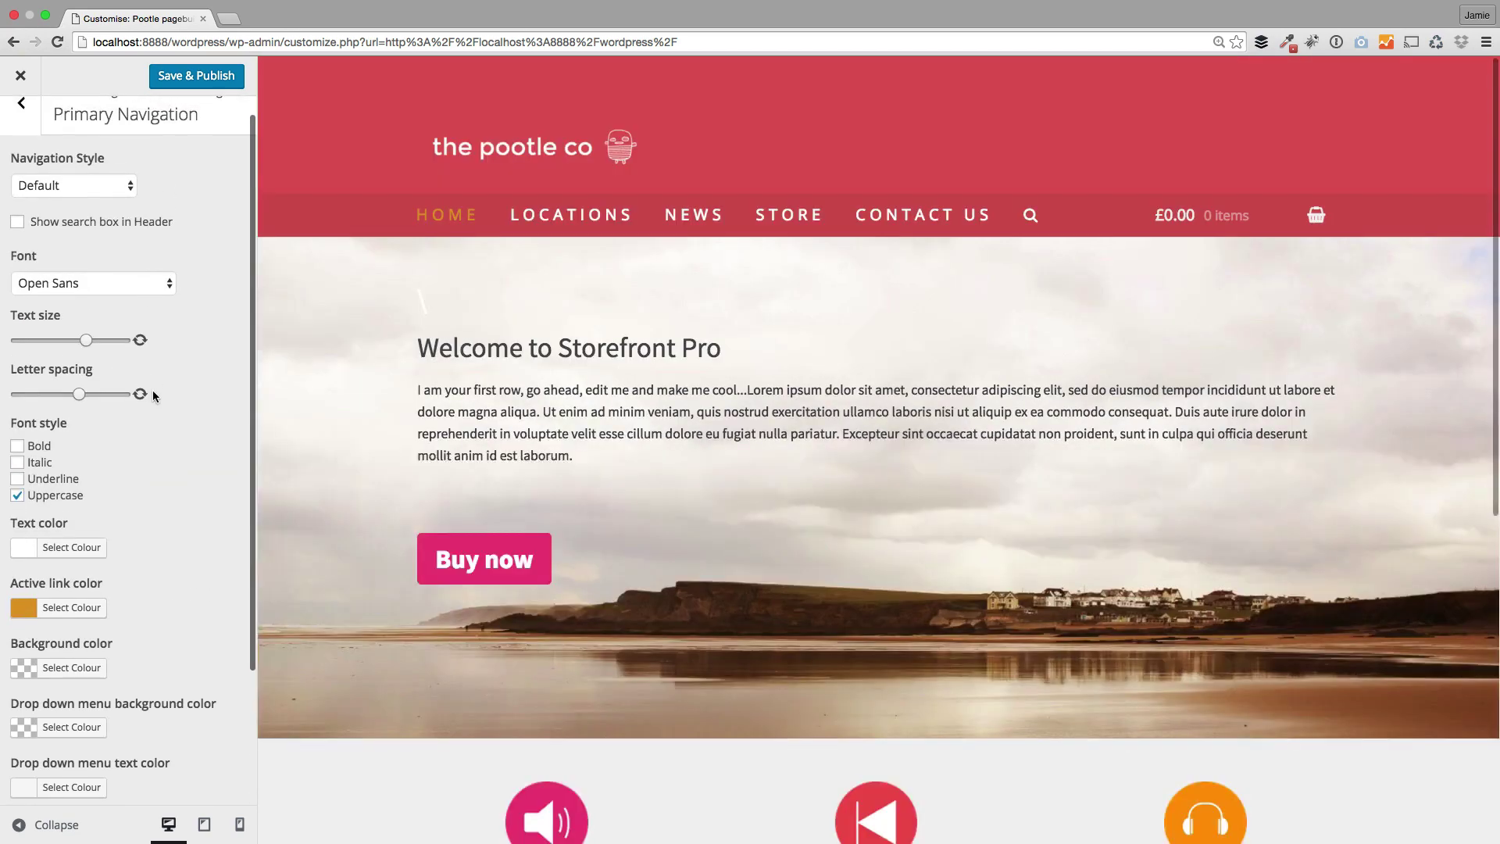
scroll(153, 387, "down", 2)
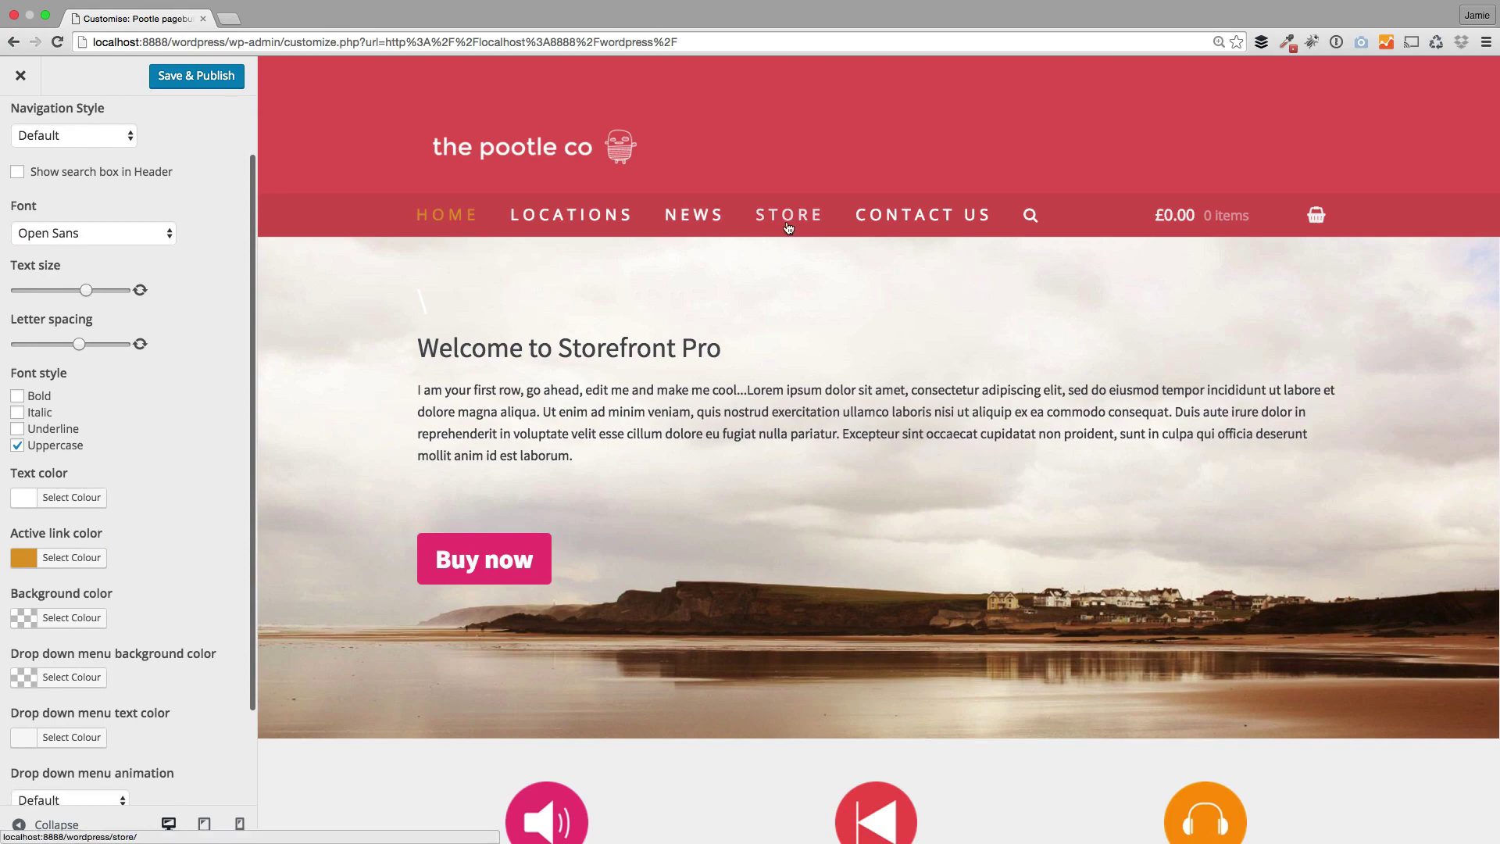
Make the navigation text smaller and give the menu bar an orange background
left_click_drag(86, 290, 65, 290)
scroll(138, 422, "down", 3)
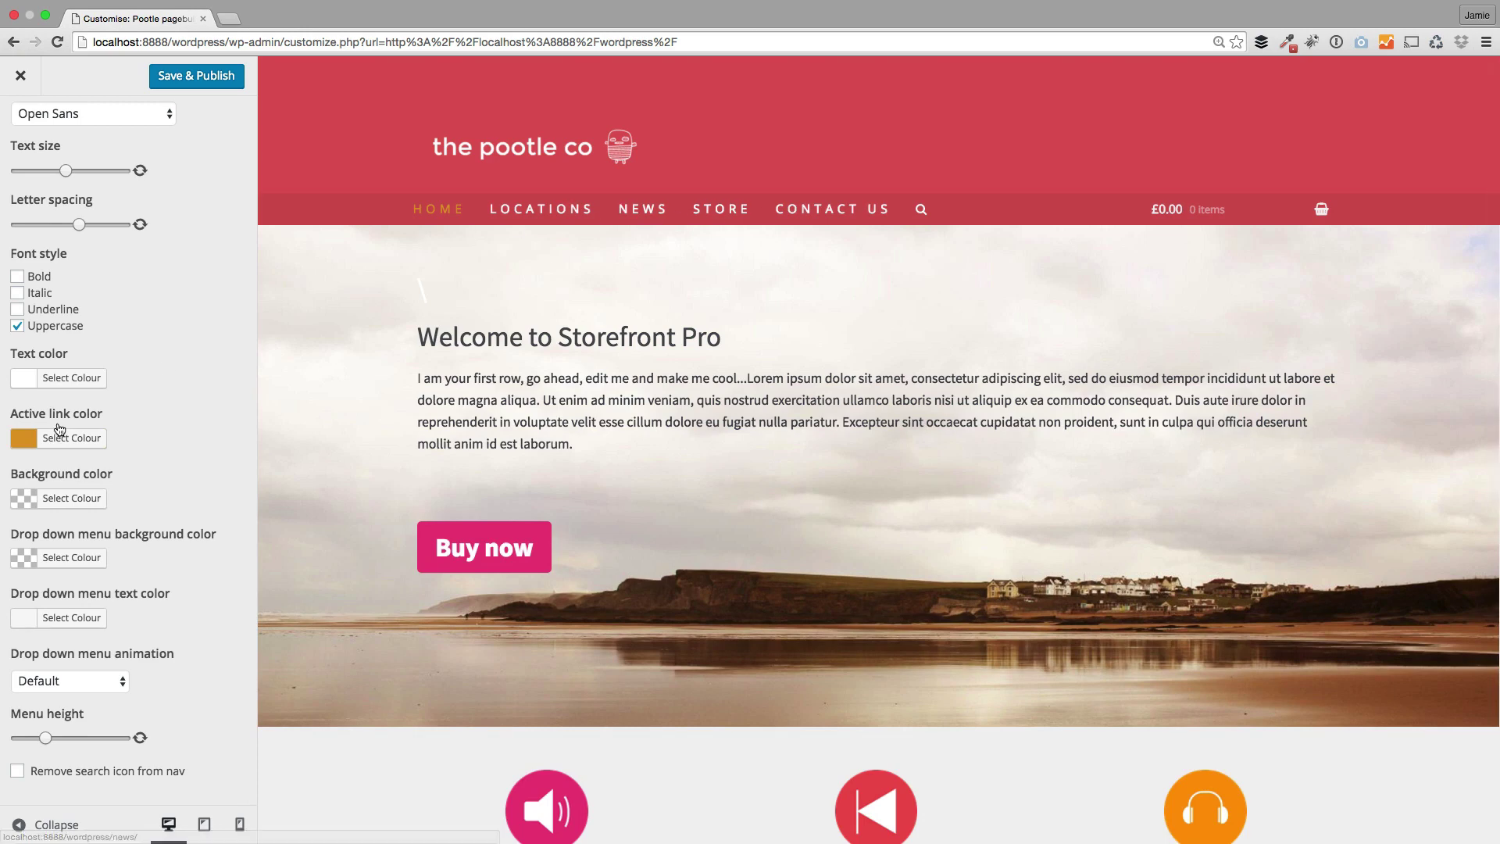
left_click(71, 497)
scroll(112, 500, "down", 2)
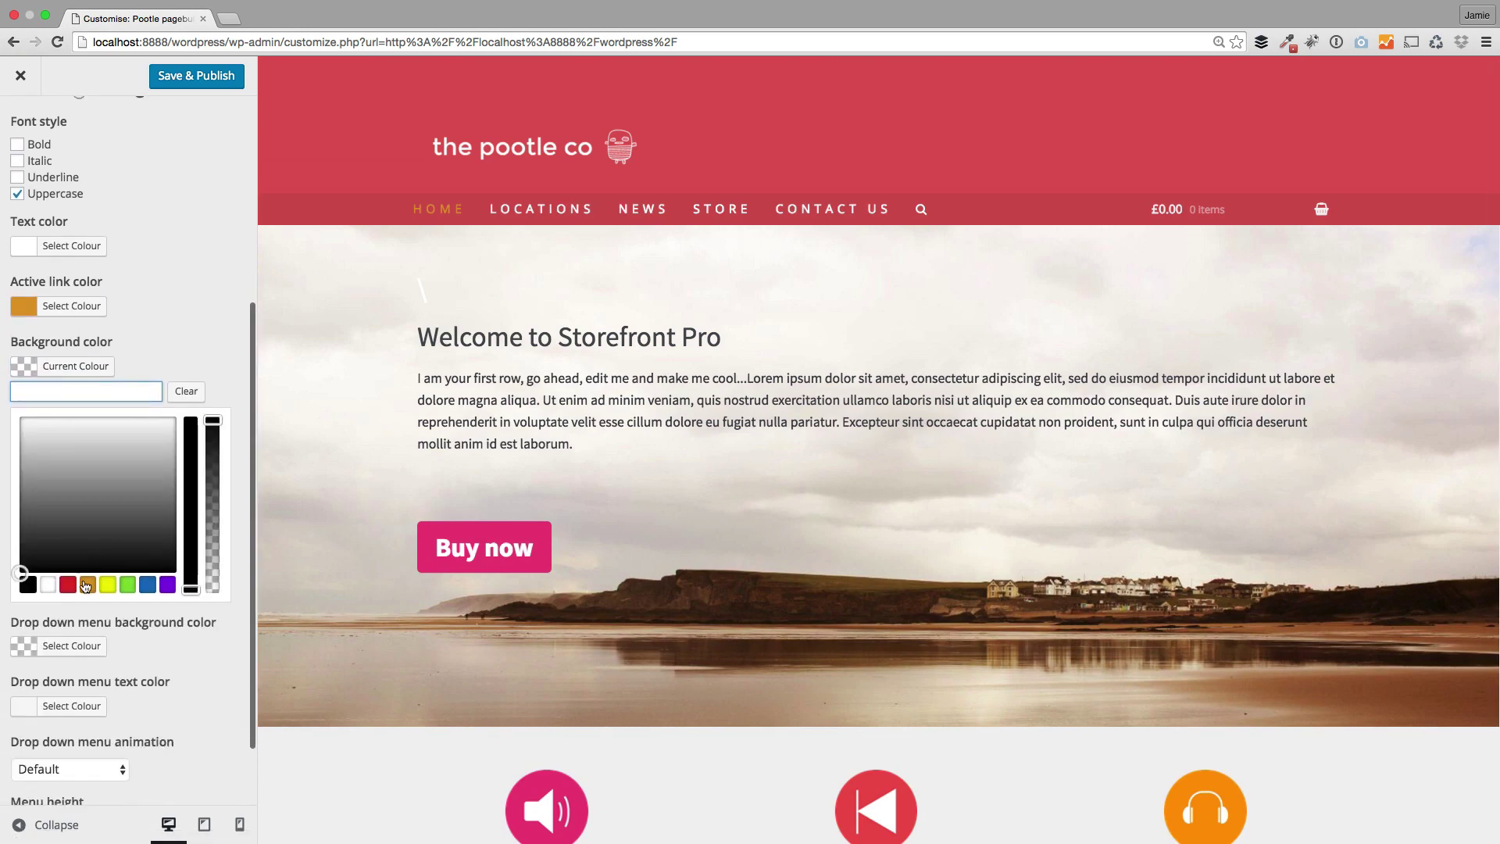
left_click(88, 574)
left_click(215, 328)
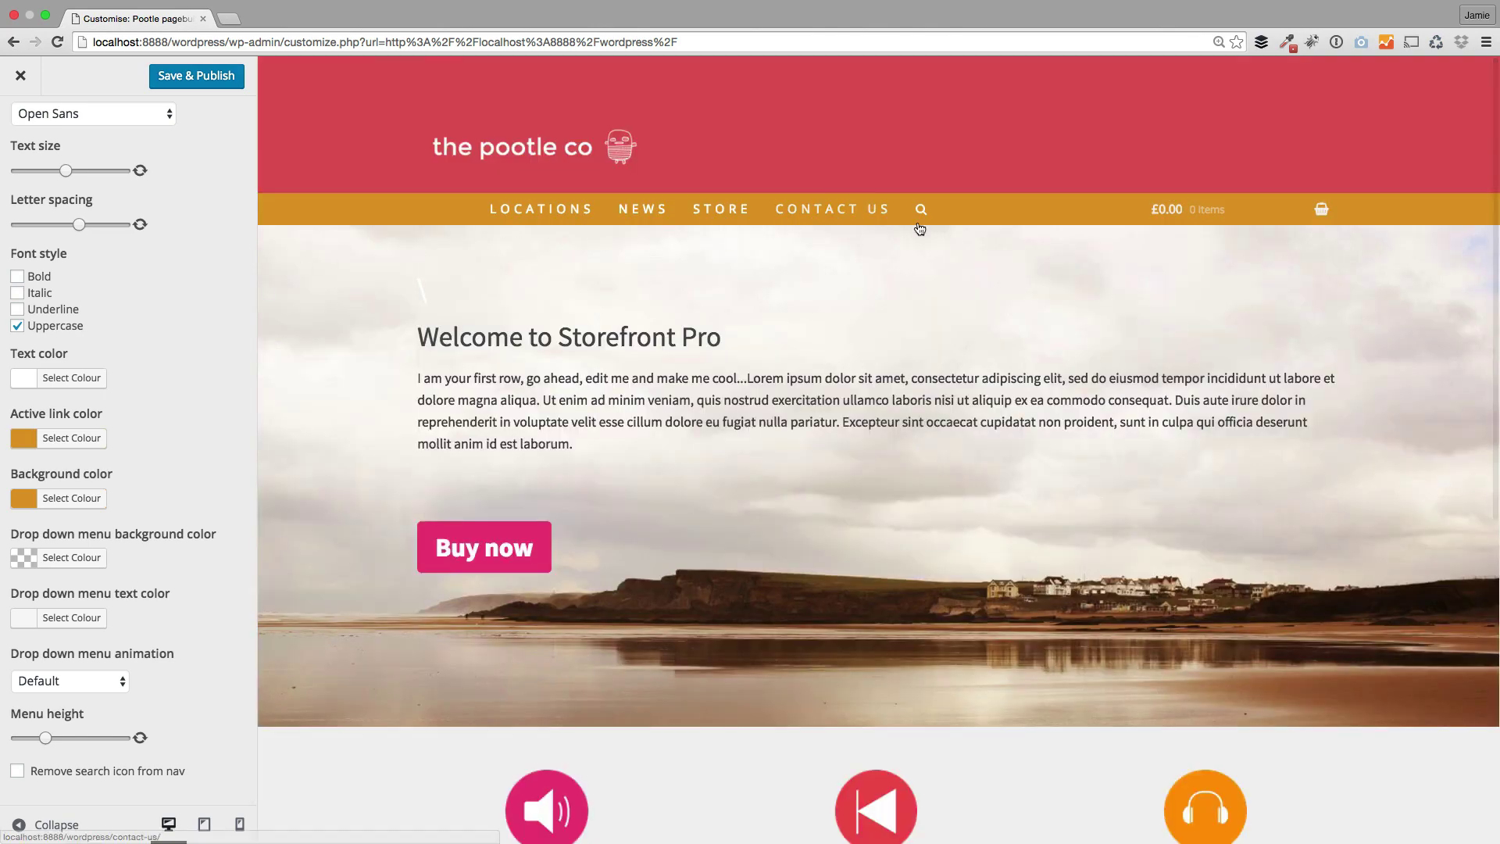
Set the active link colour back to white
left_click(71, 438)
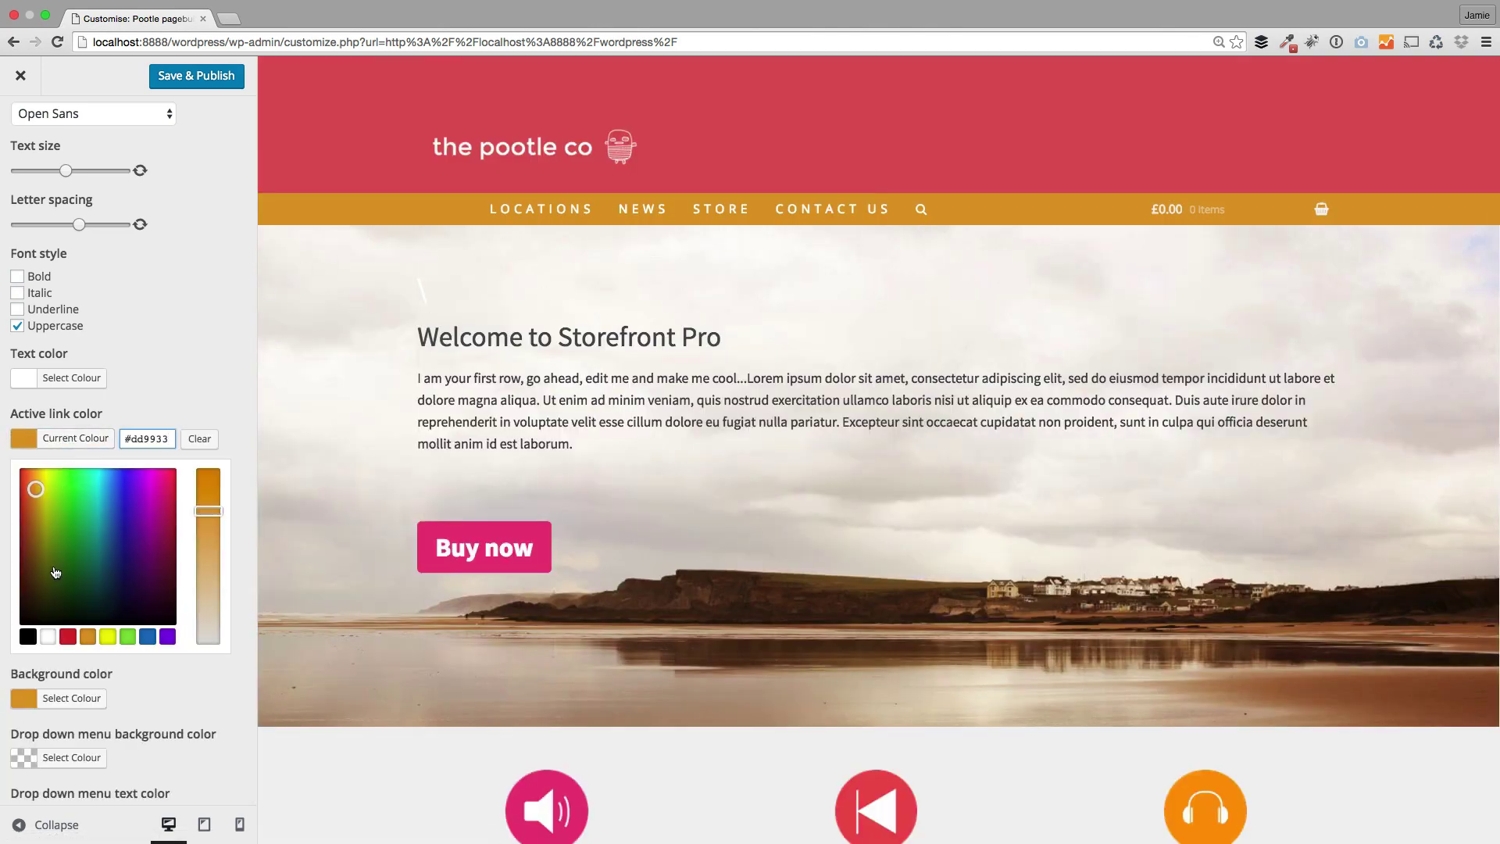
left_click(48, 636)
left_click(171, 422)
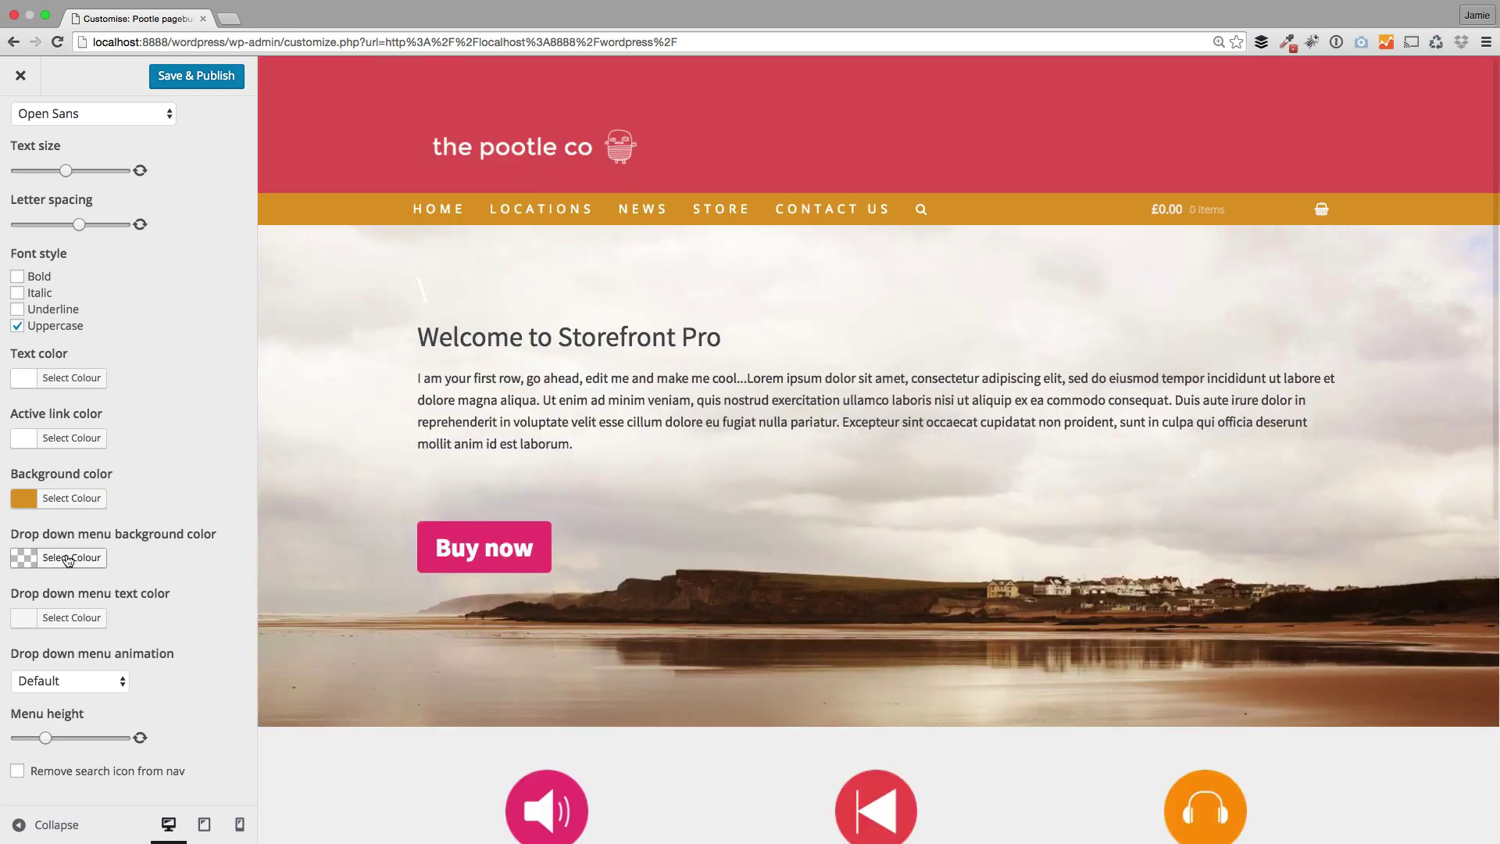
Set the dropdown menu background to red lightened toward pink, leaving dropdown text white
left_click(62, 556)
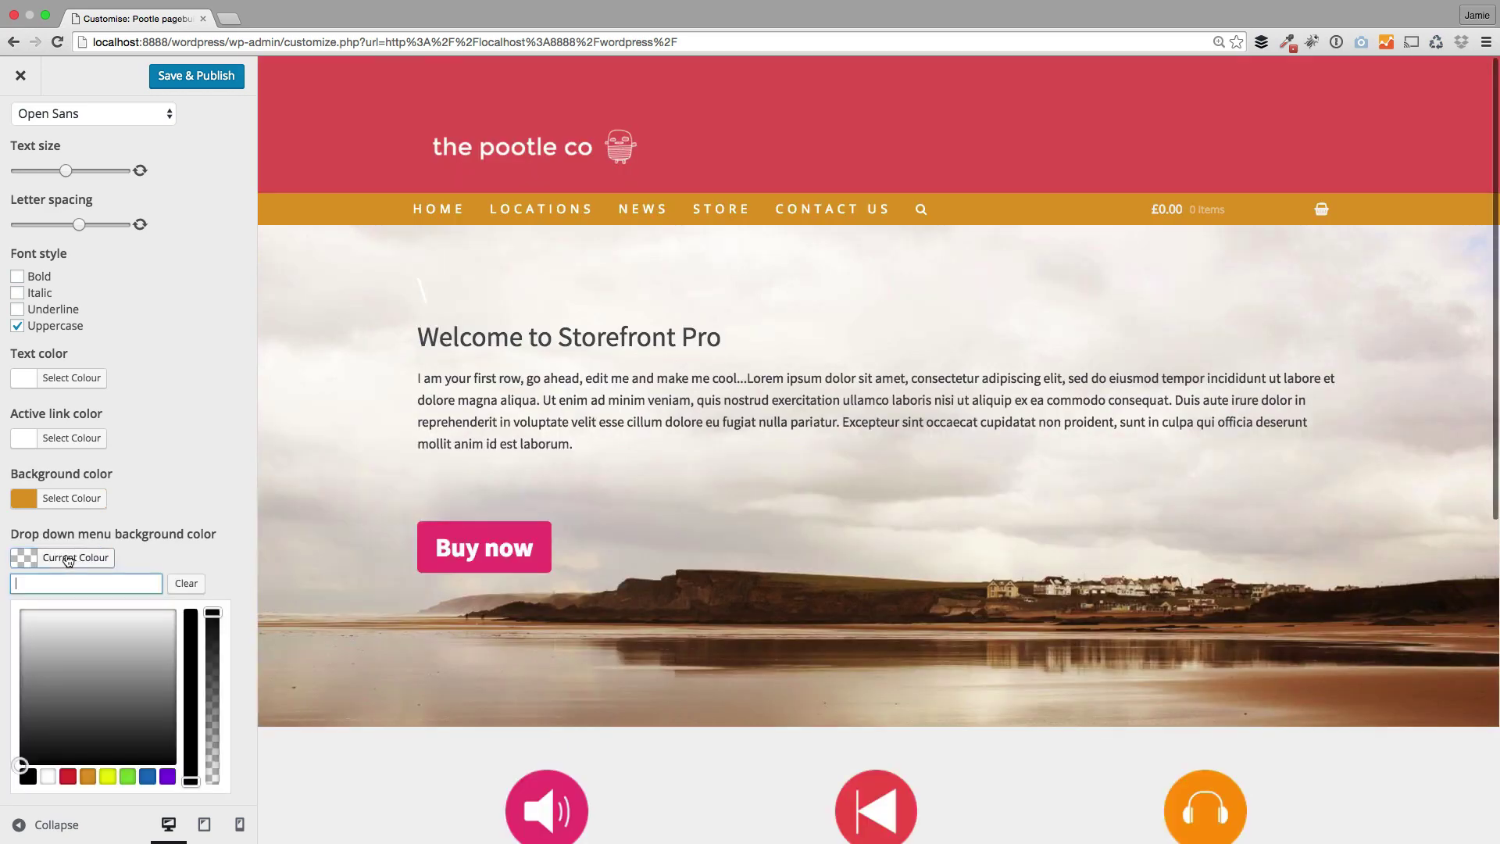
scroll(68, 560, "down", 3)
scroll(68, 560, "down", 2)
left_click(68, 555)
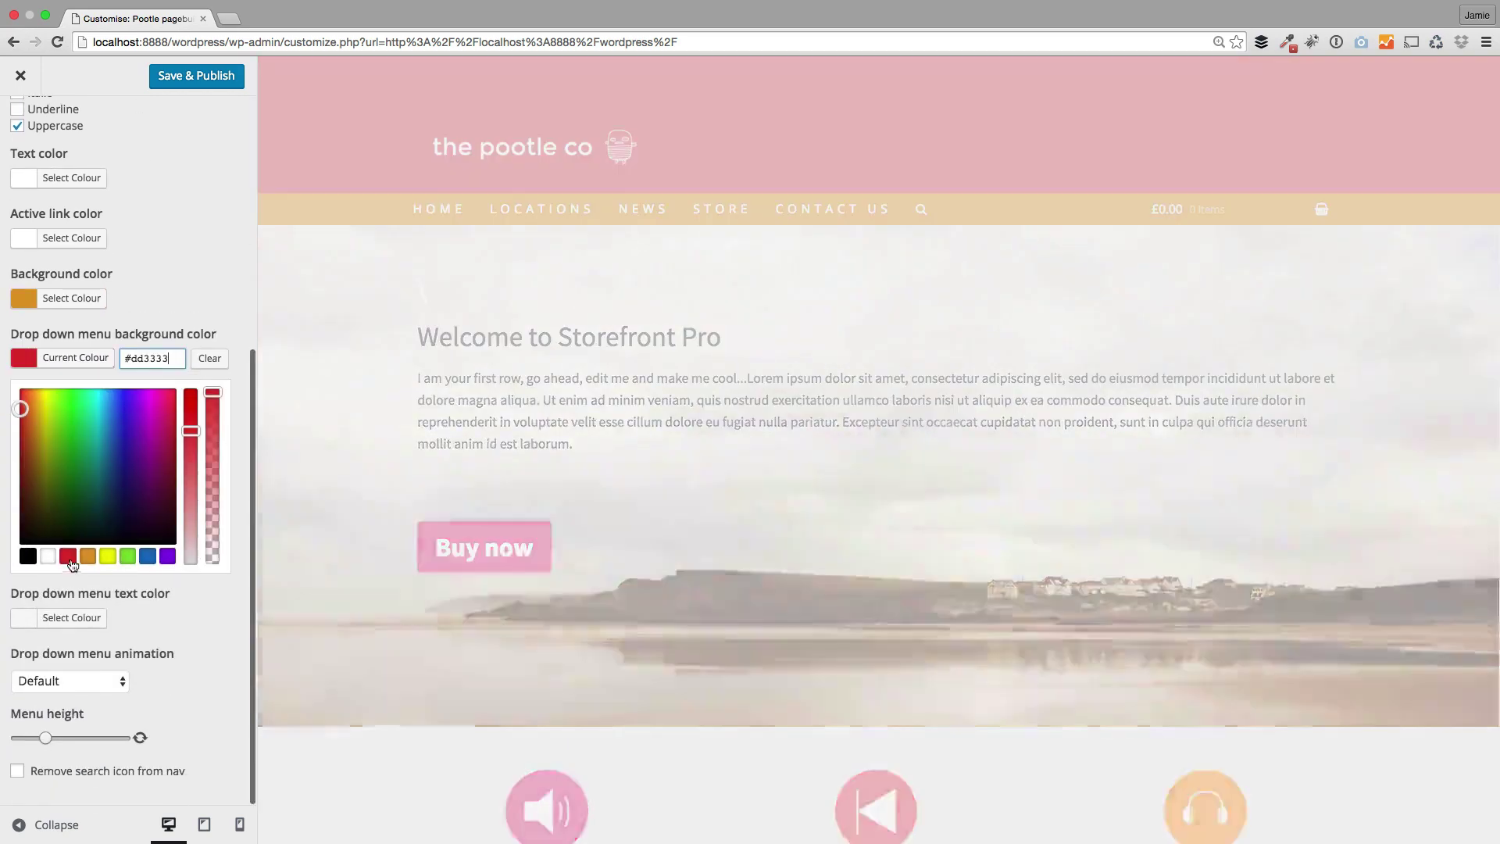
left_click_drag(189, 443, 190, 477)
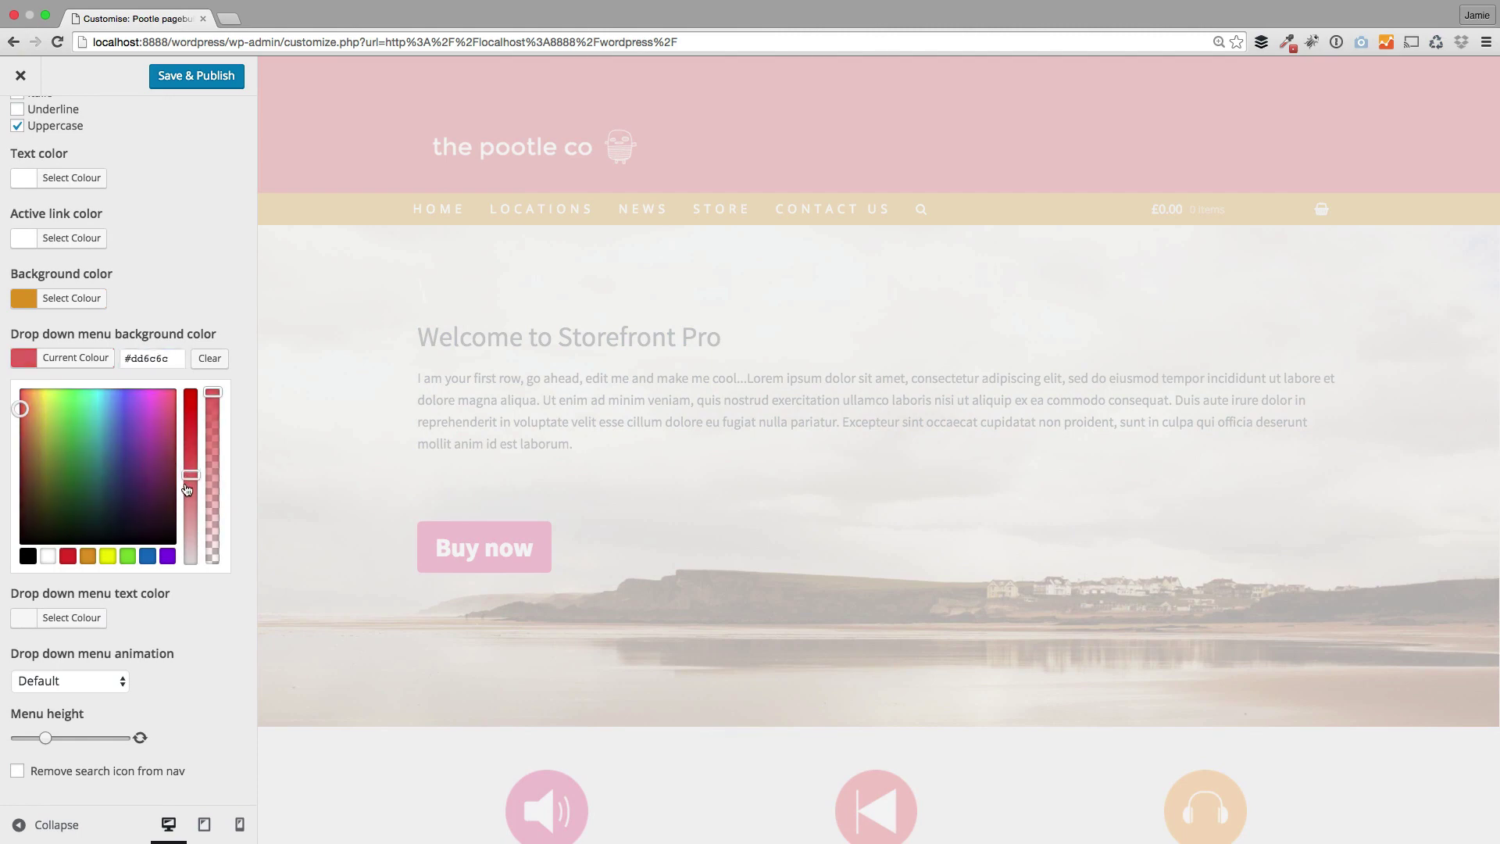
left_click(185, 316)
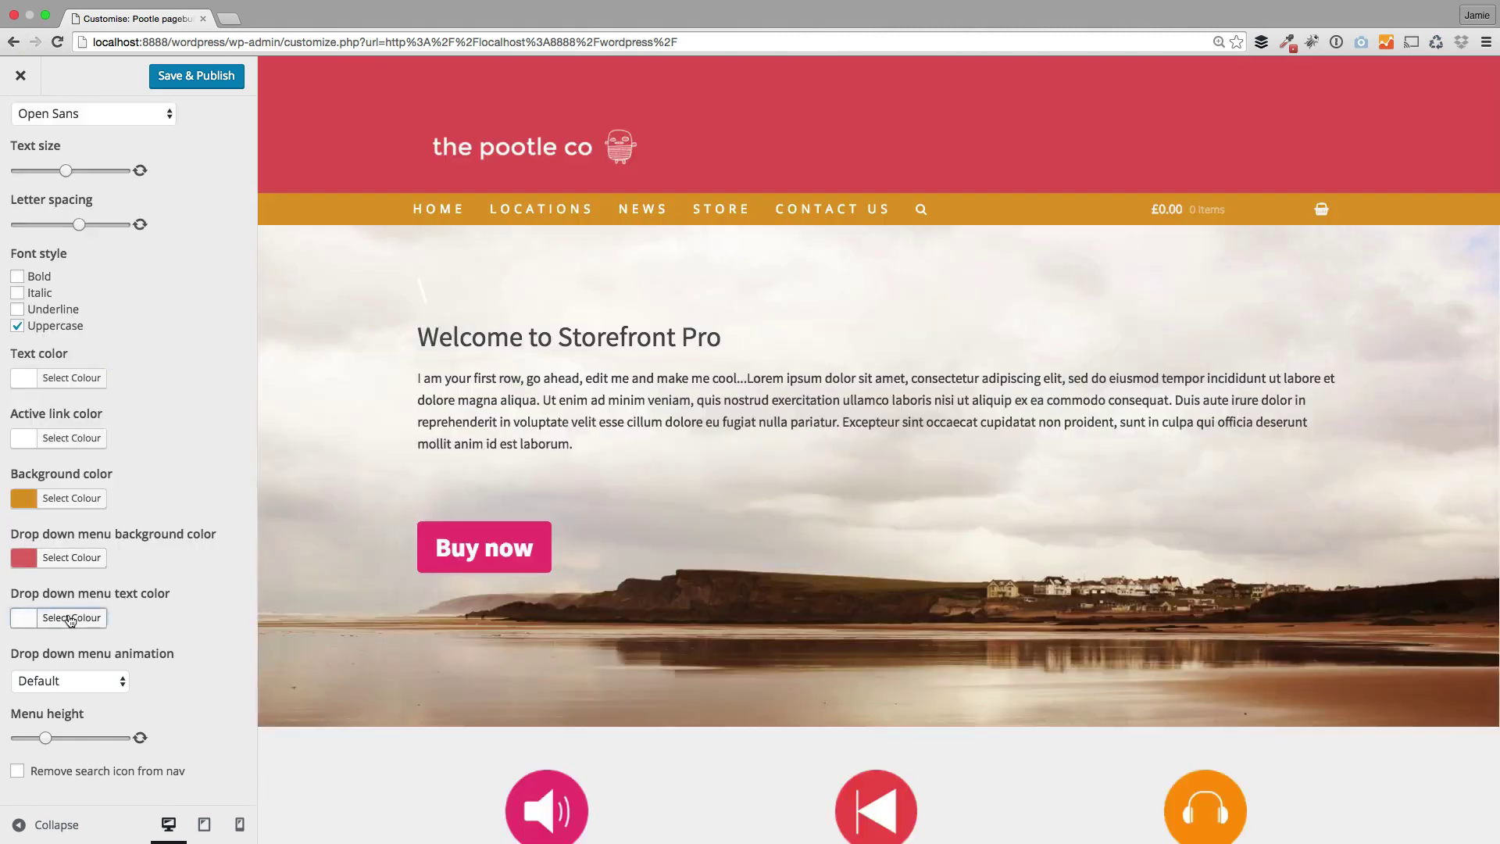
left_click(70, 619)
scroll(70, 617, "down", 5)
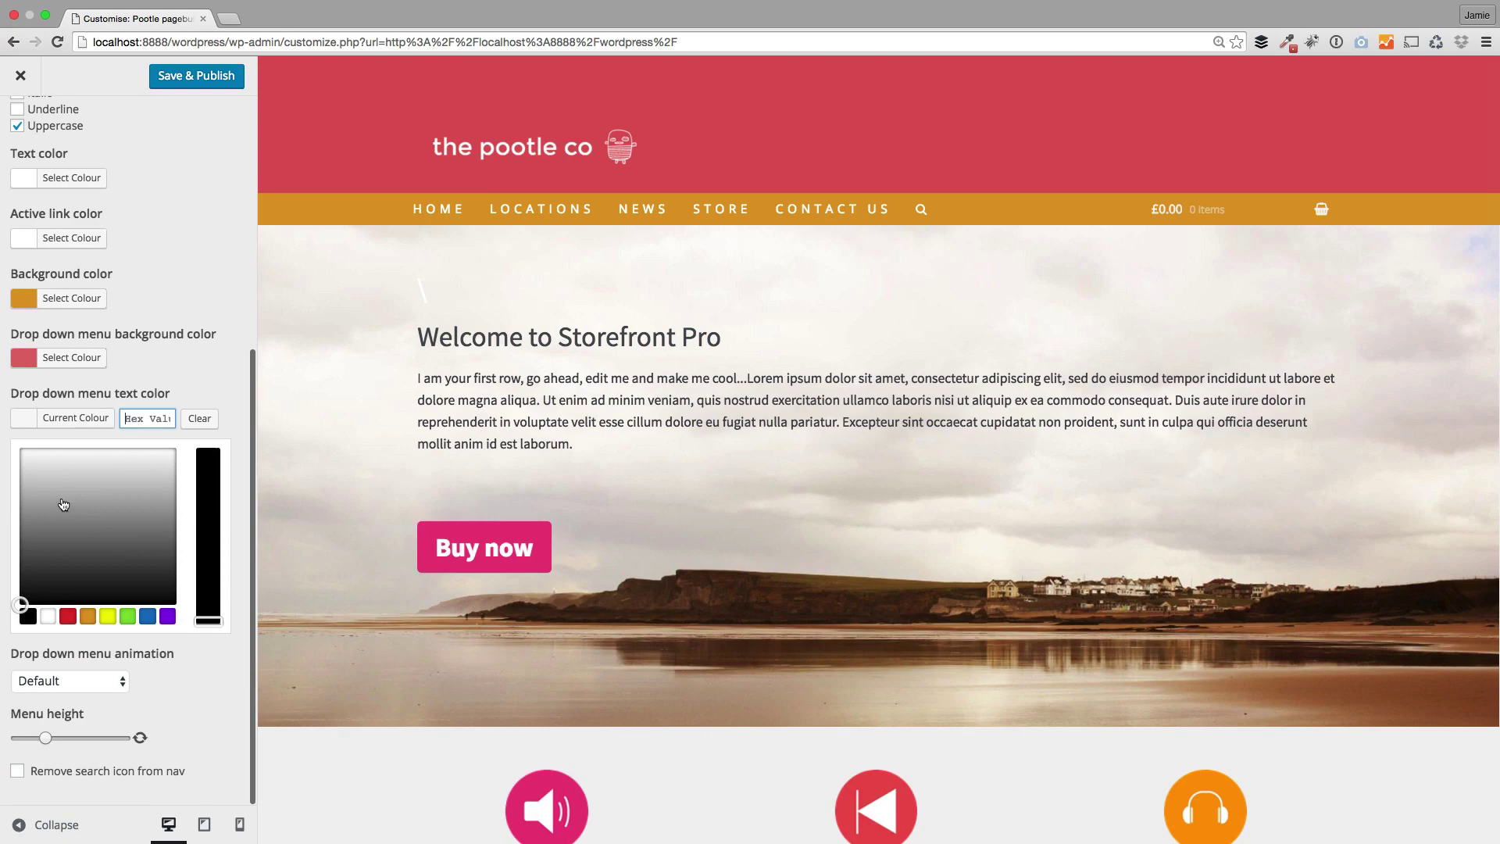
left_click(16, 446)
left_click(233, 294)
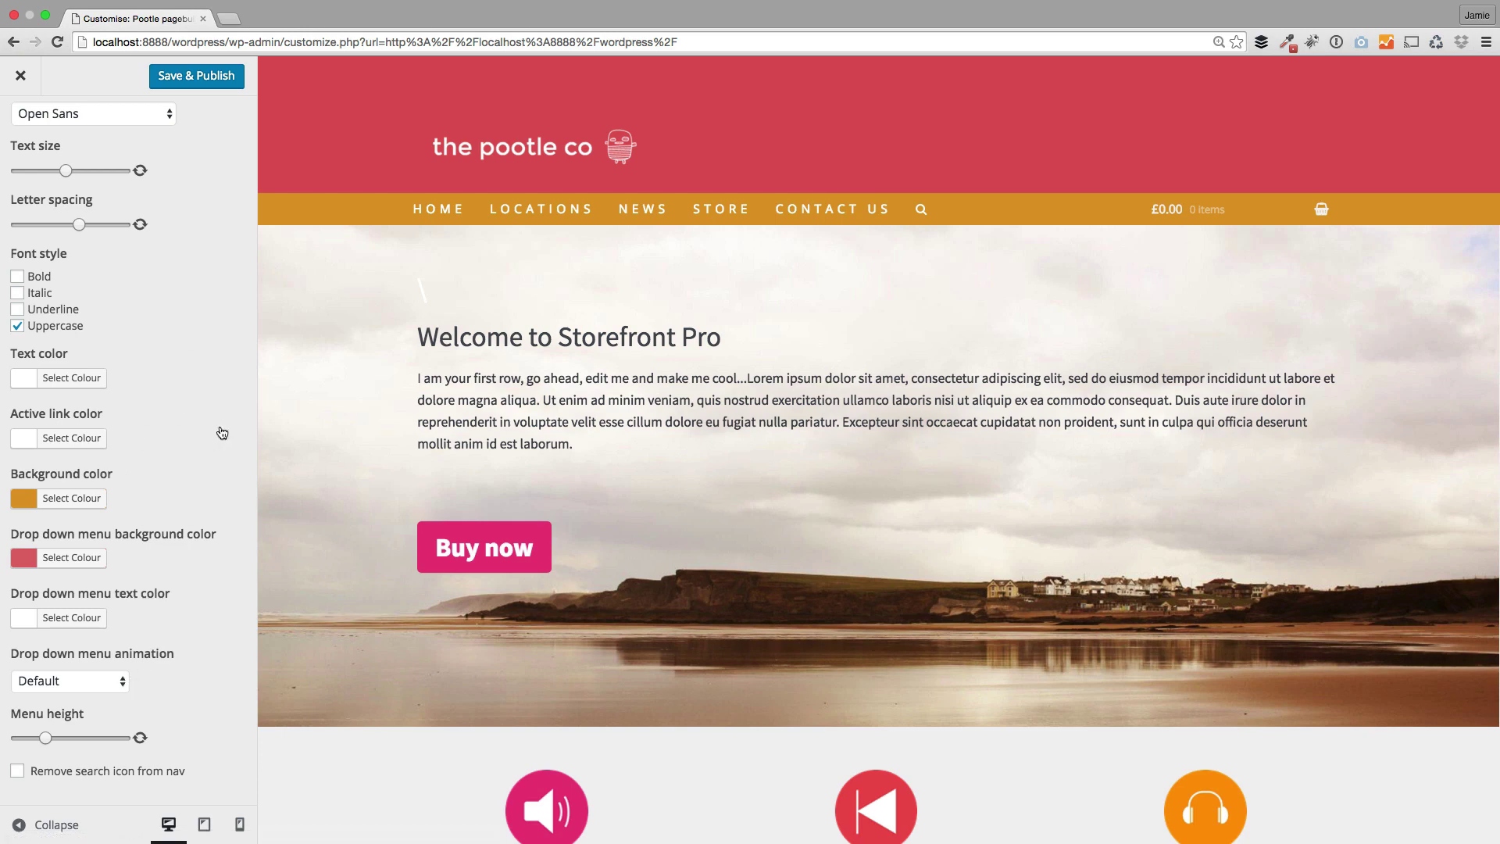
Raise the Menu height and tick 'Remove search icon from nav'
left_click(75, 736)
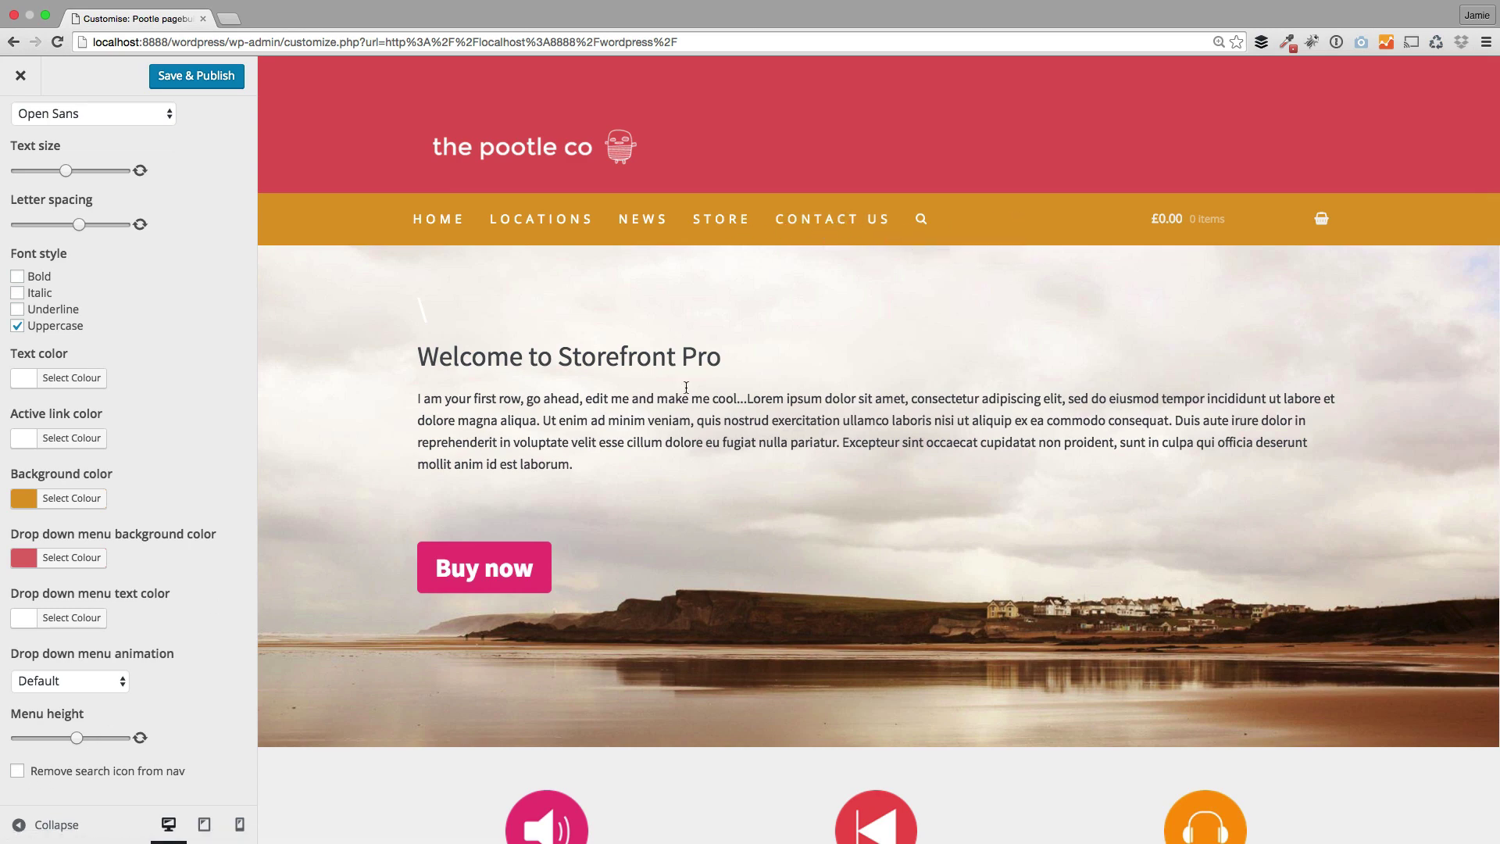
left_click(920, 218)
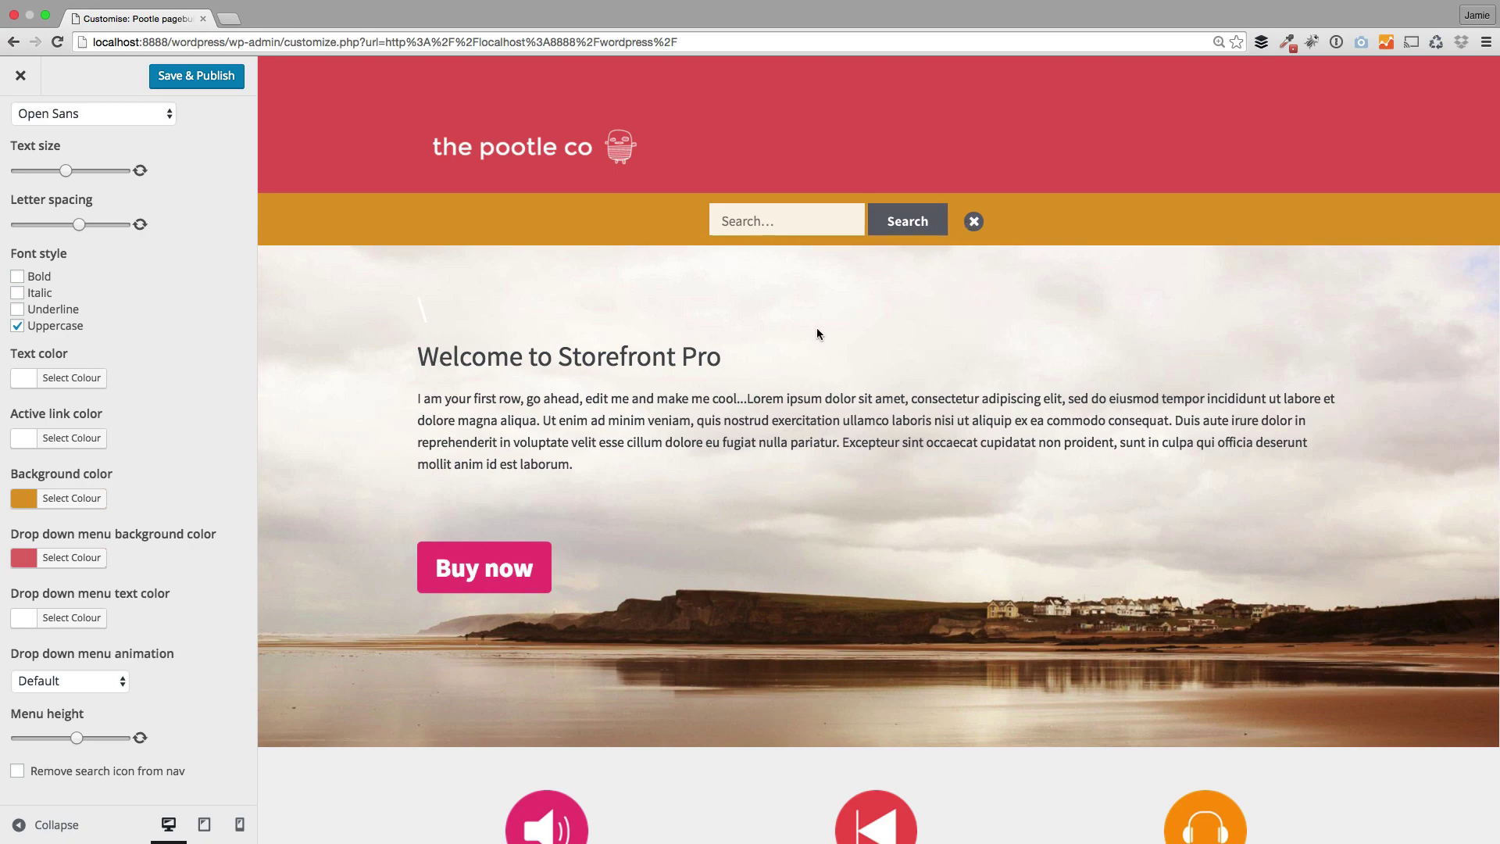
left_click(17, 771)
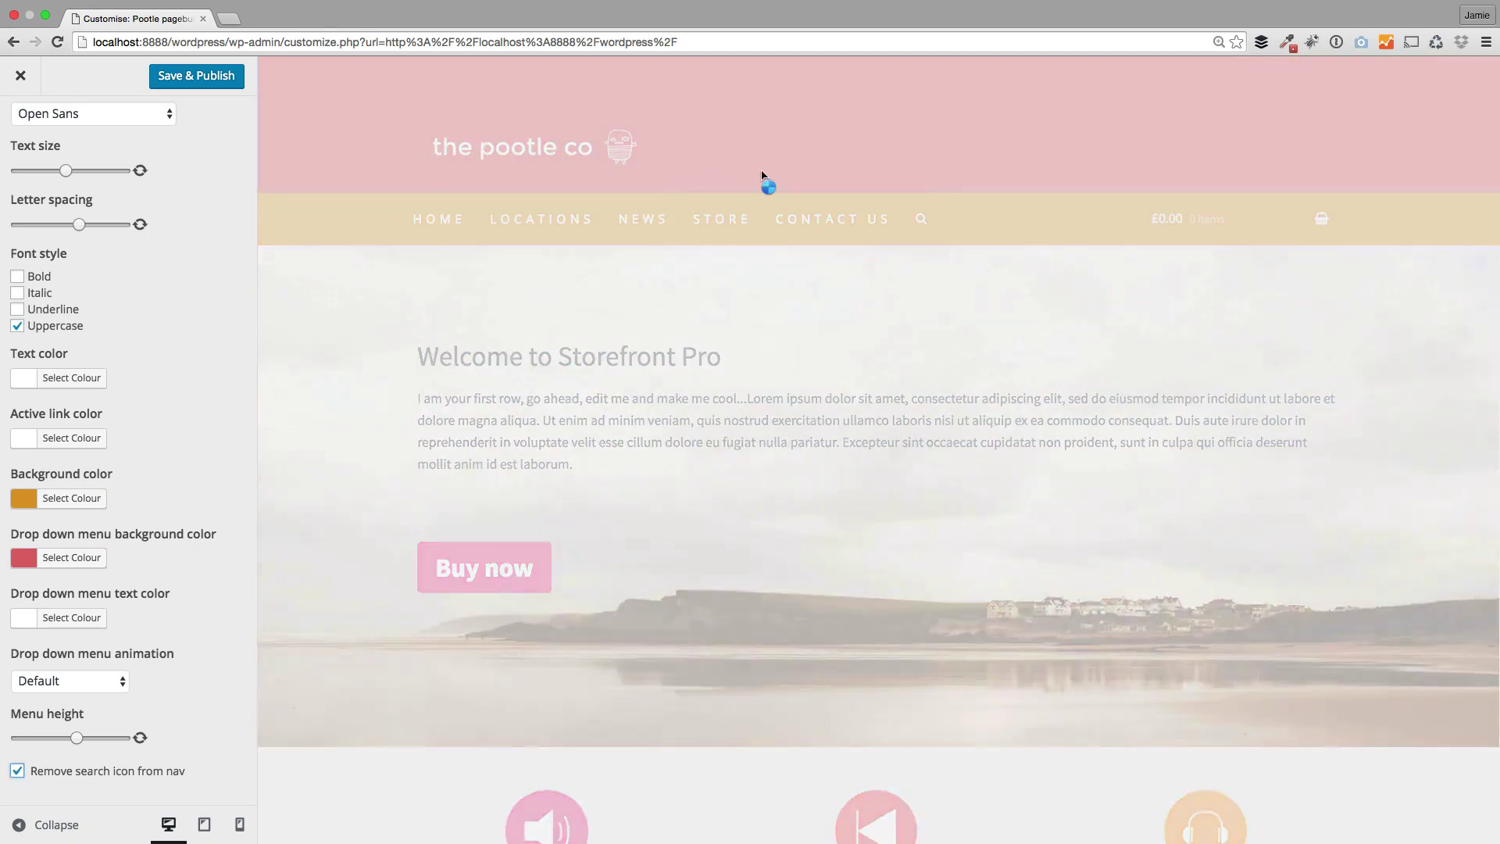